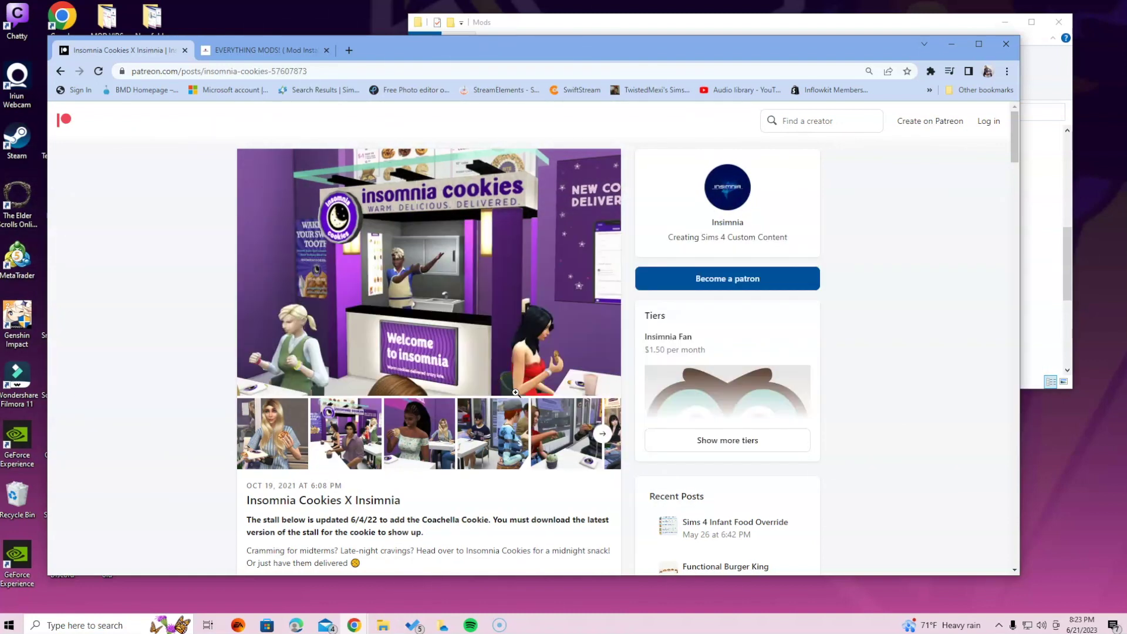
Step: Look over the EVERYTHING MODS! course page, then return to the Insomnia Cookies post
{"action": "scroll", "coordinate": [357, 460], "scroll_direction": "down", "scroll_amount": 2}
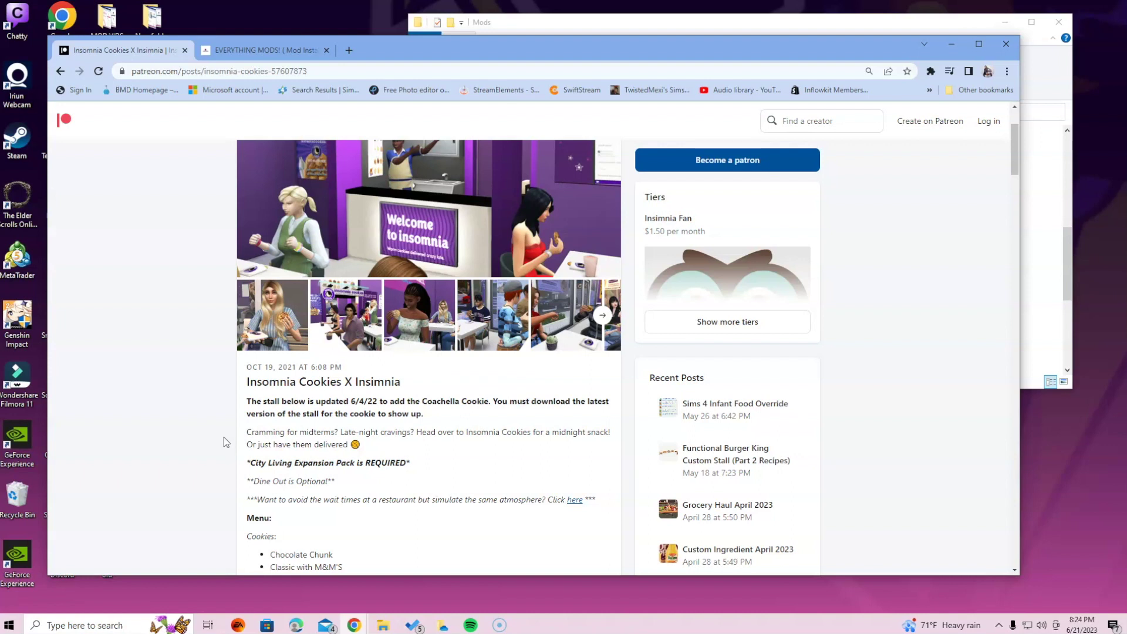
{"action": "left_click", "coordinate": [241, 50]}
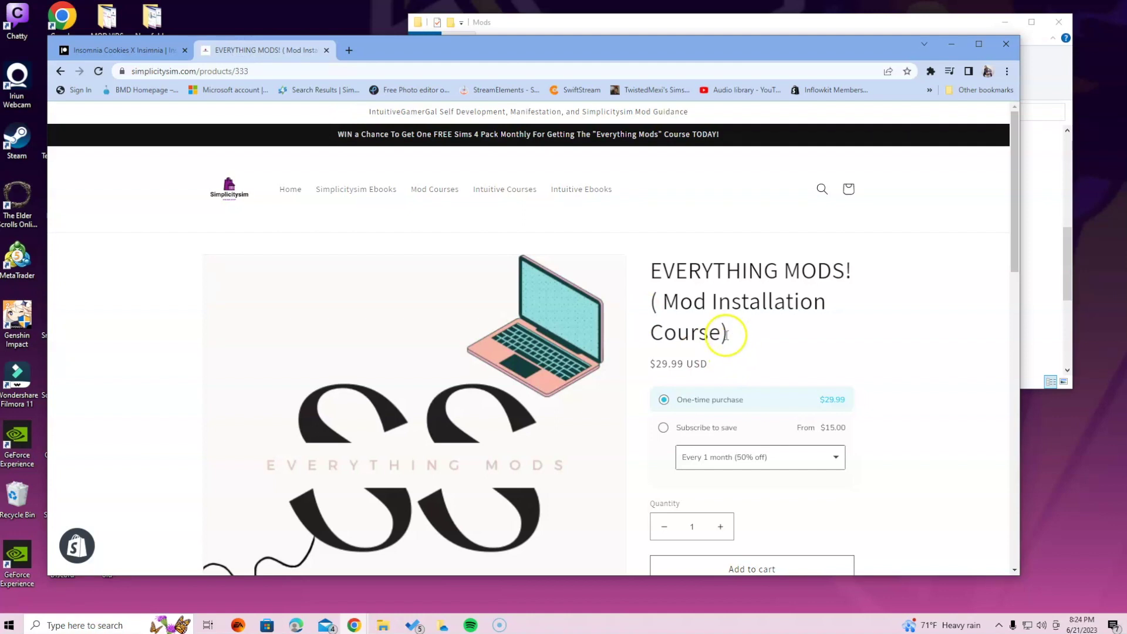
{"action": "scroll", "coordinate": [279, 247], "scroll_direction": "down", "scroll_amount": 2}
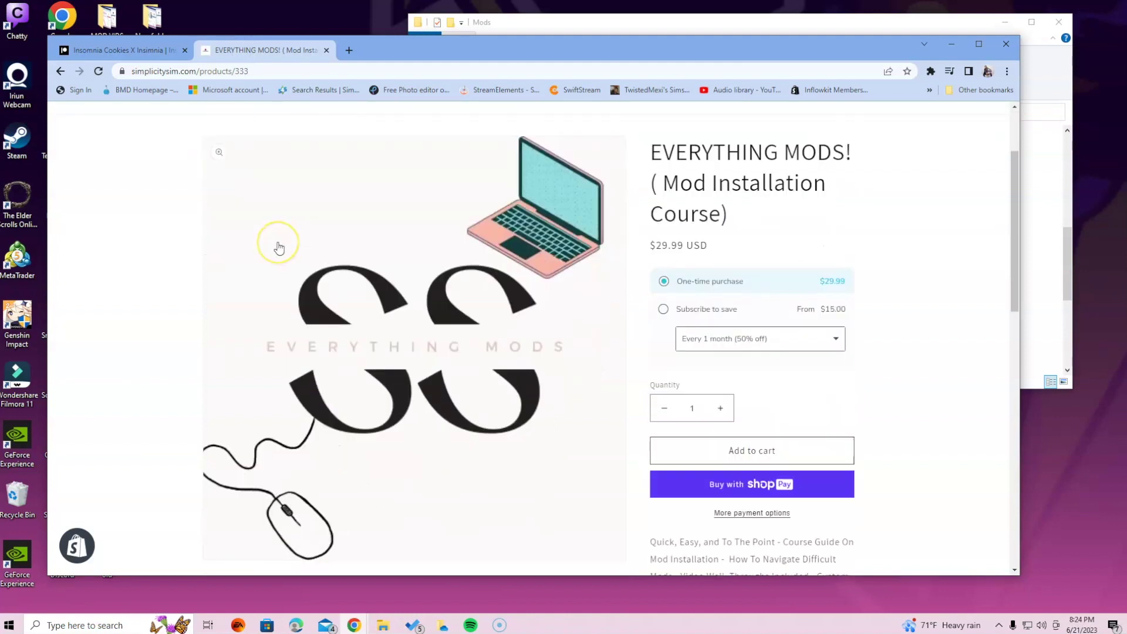
{"action": "left_click", "coordinate": [278, 242]}
{"action": "left_click", "coordinate": [107, 48]}
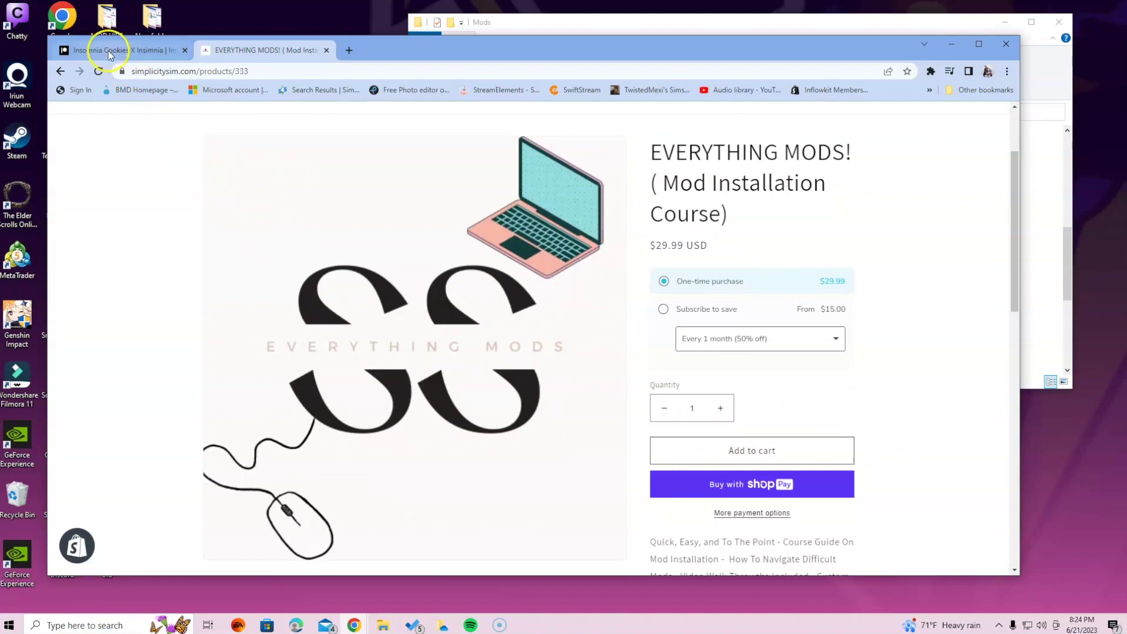
Step: Download the Recipes_FAST and Posters package files into the Downloads folder
{"action": "scroll", "coordinate": [487, 399], "scroll_direction": "down", "scroll_amount": 15}
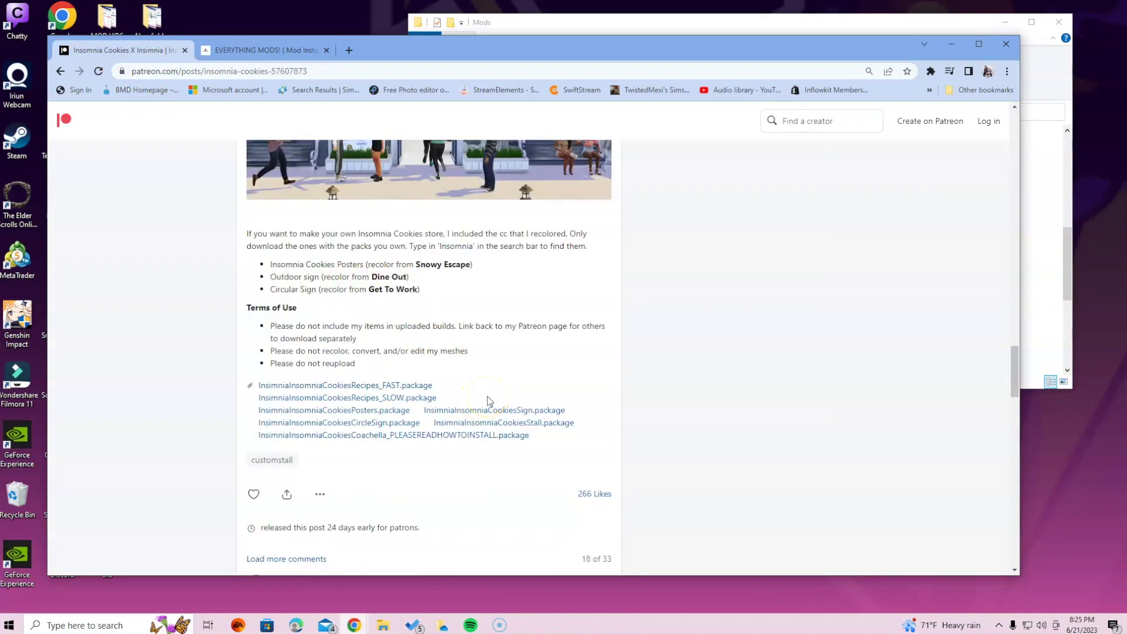
{"action": "left_click", "coordinate": [351, 376]}
{"action": "left_click", "coordinate": [355, 386]}
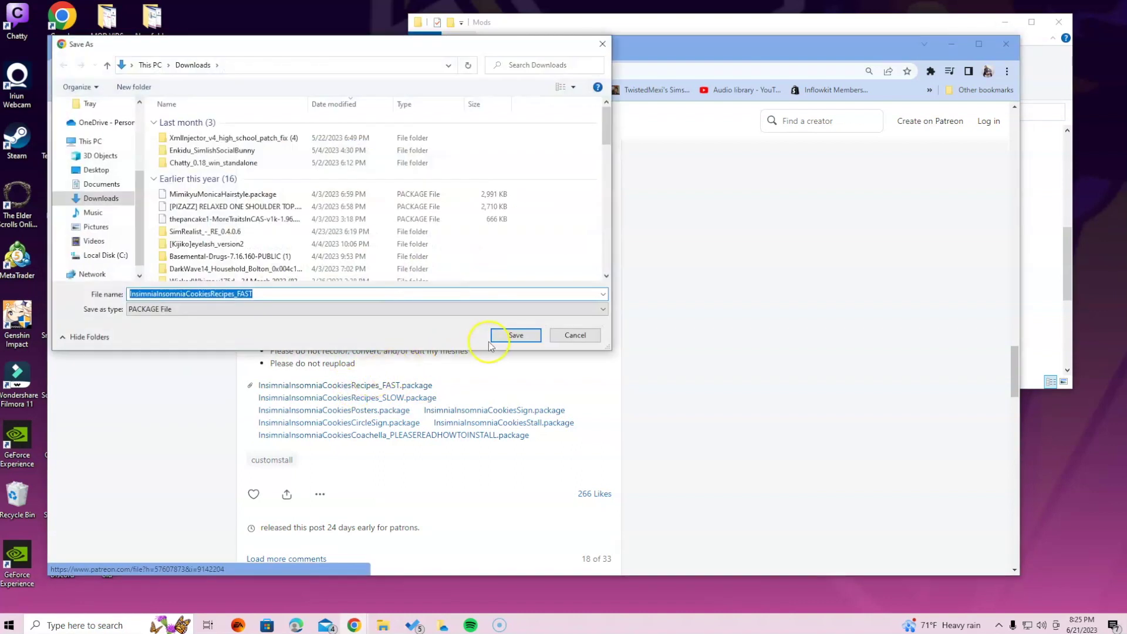
{"action": "left_click", "coordinate": [515, 335]}
{"action": "left_click", "coordinate": [516, 335]}
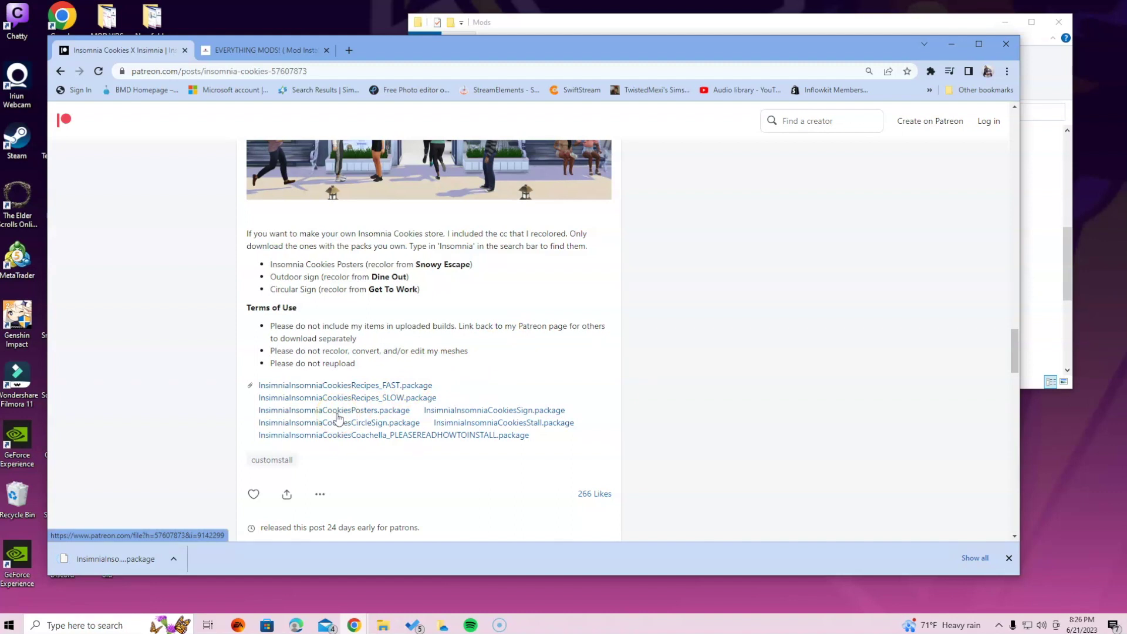
{"action": "left_click", "coordinate": [338, 415]}
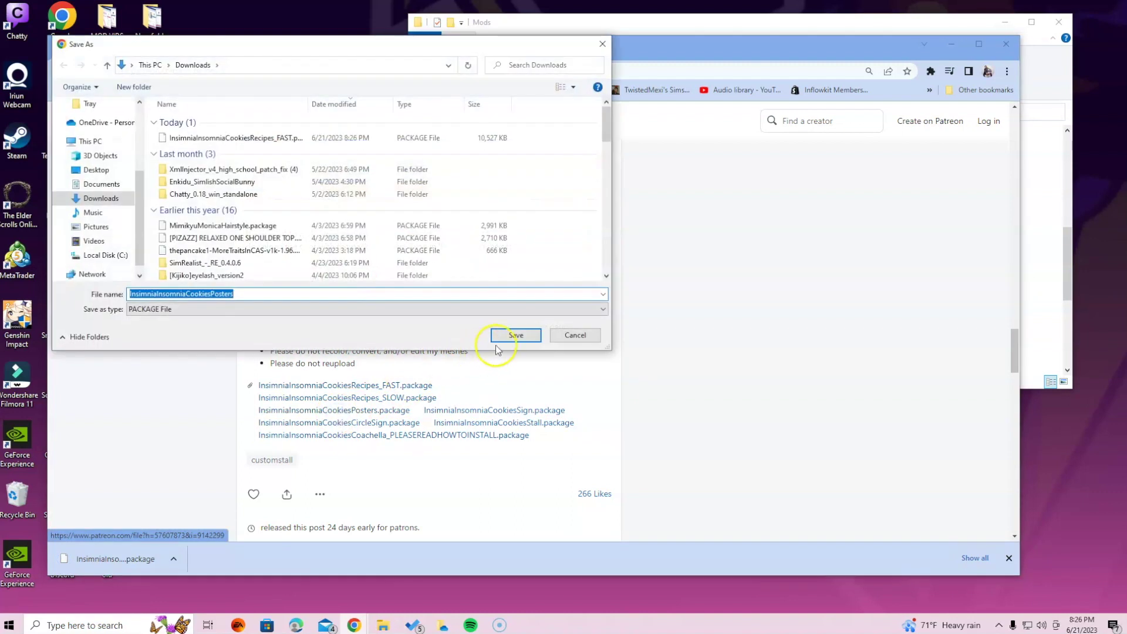
{"action": "left_click", "coordinate": [515, 334]}
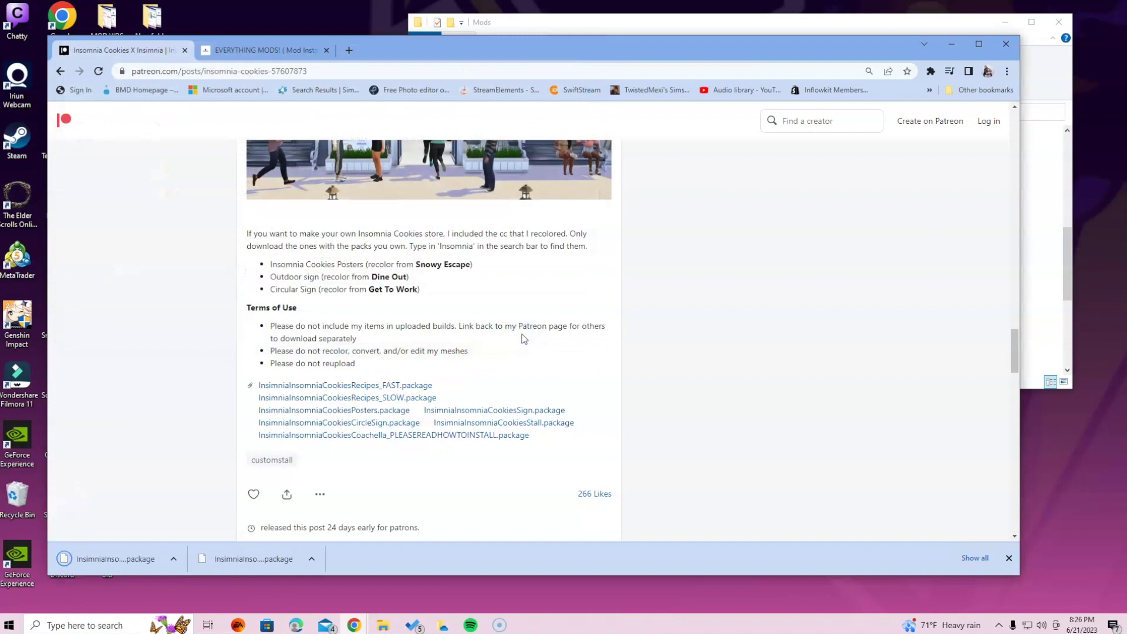
Step: Download the CircleSign and Stall package files into the Downloads folder
{"action": "left_click", "coordinate": [535, 412]}
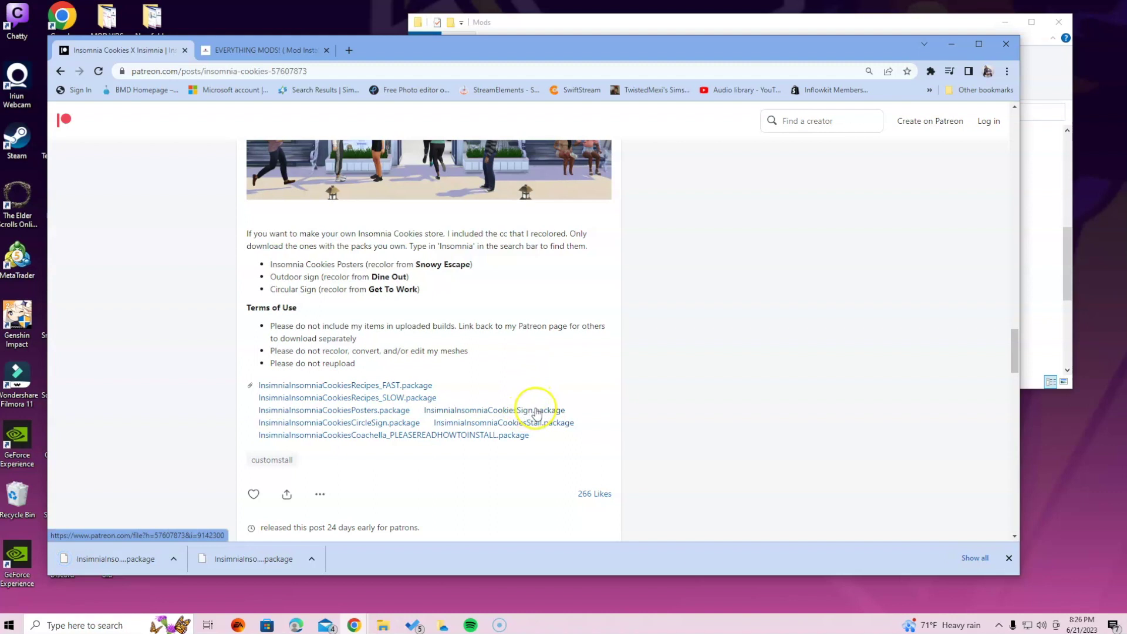
{"action": "left_click", "coordinate": [410, 425]}
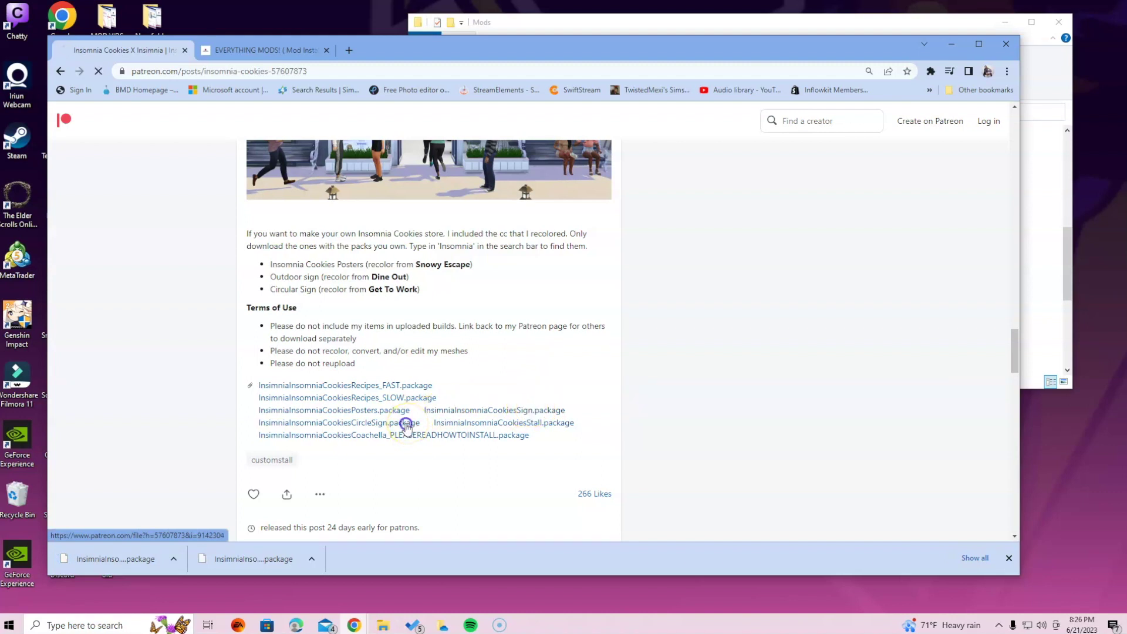
{"action": "left_click", "coordinate": [409, 425]}
{"action": "left_click", "coordinate": [515, 336]}
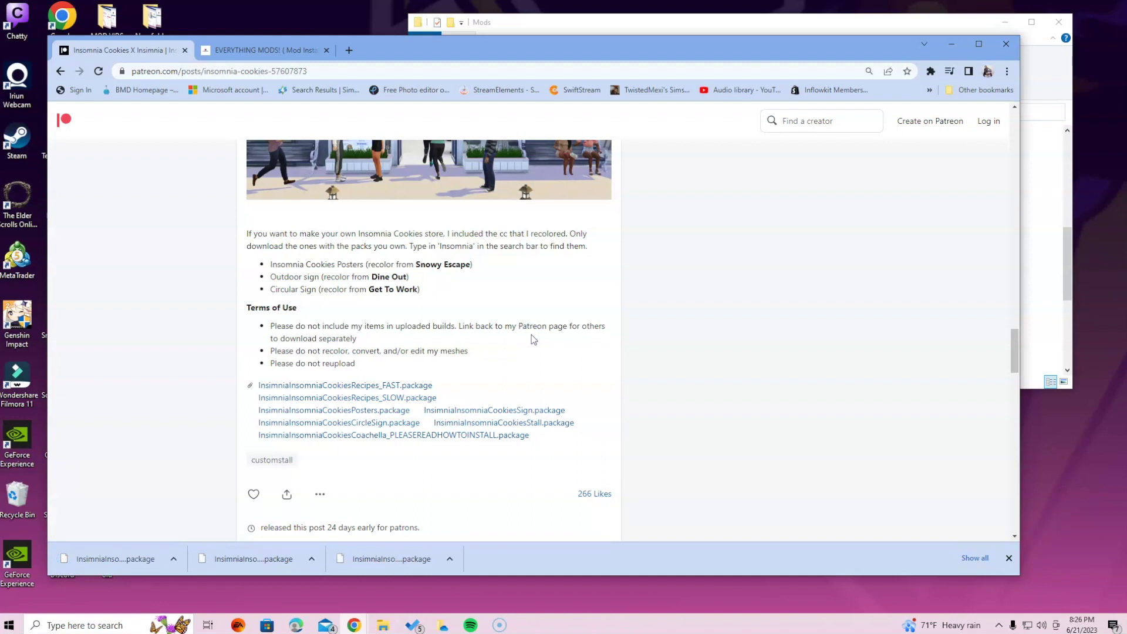
{"action": "left_click", "coordinate": [506, 425]}
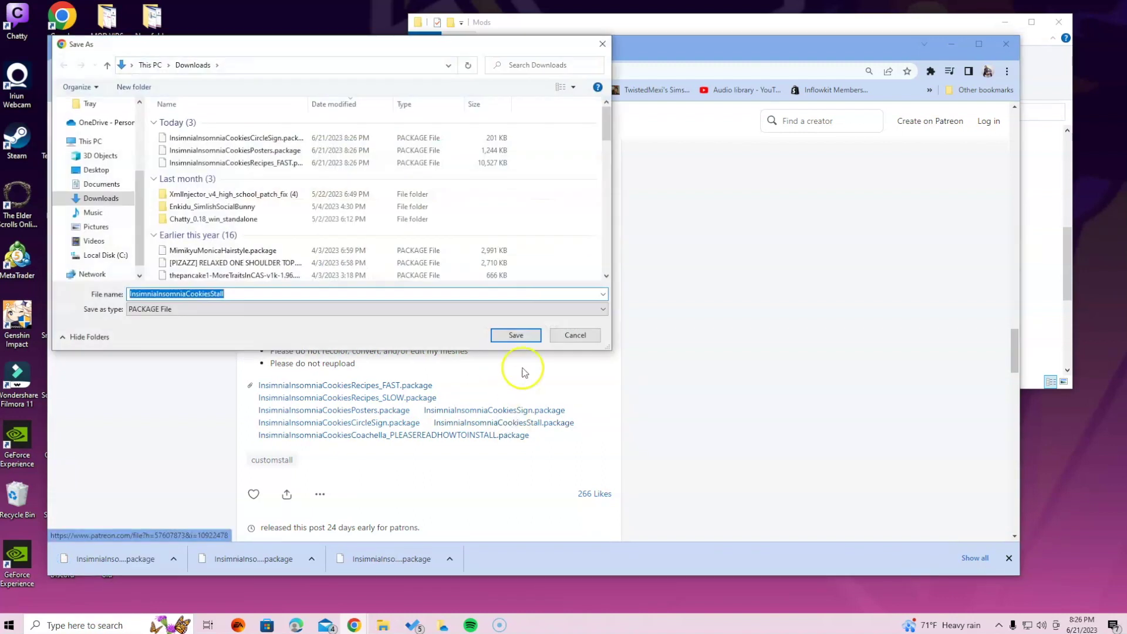
{"action": "left_click", "coordinate": [516, 334]}
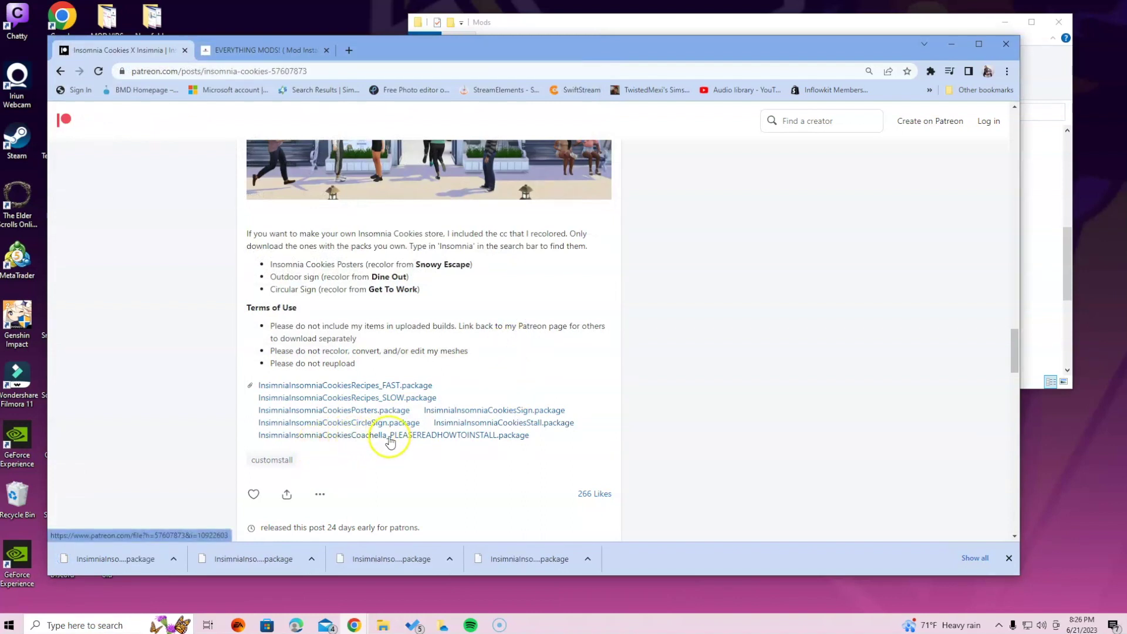
{"action": "left_click", "coordinate": [527, 443]}
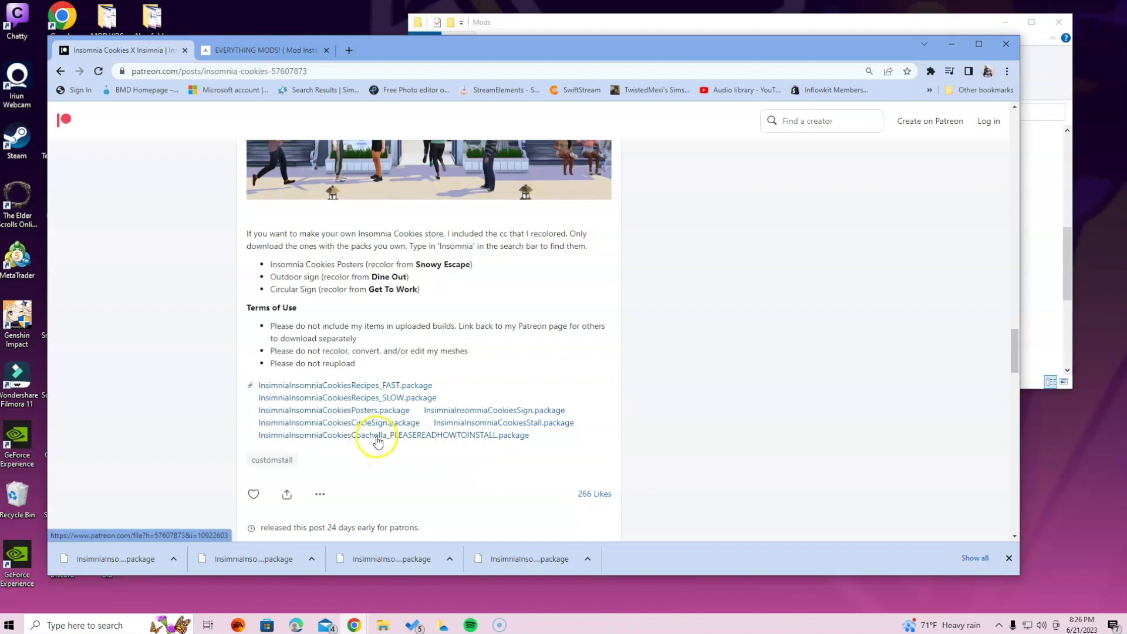
{"action": "scroll", "coordinate": [377, 441], "scroll_direction": "up", "scroll_amount": 10}
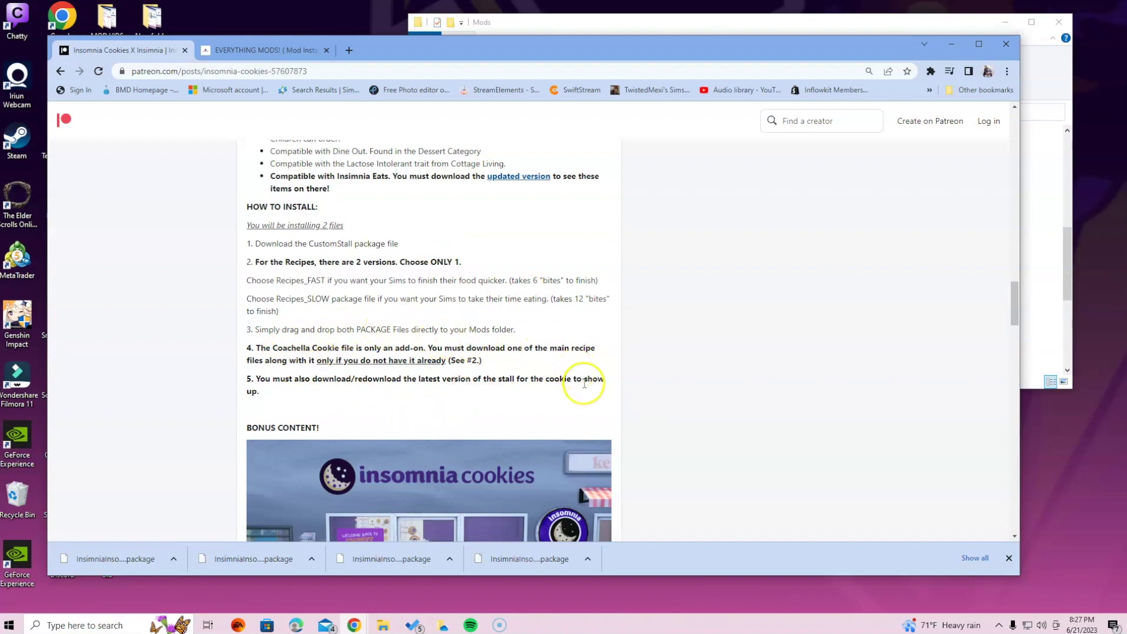
{"action": "scroll", "coordinate": [528, 388], "scroll_direction": "down", "scroll_amount": 4}
{"action": "scroll", "coordinate": [611, 404], "scroll_direction": "down", "scroll_amount": 4}
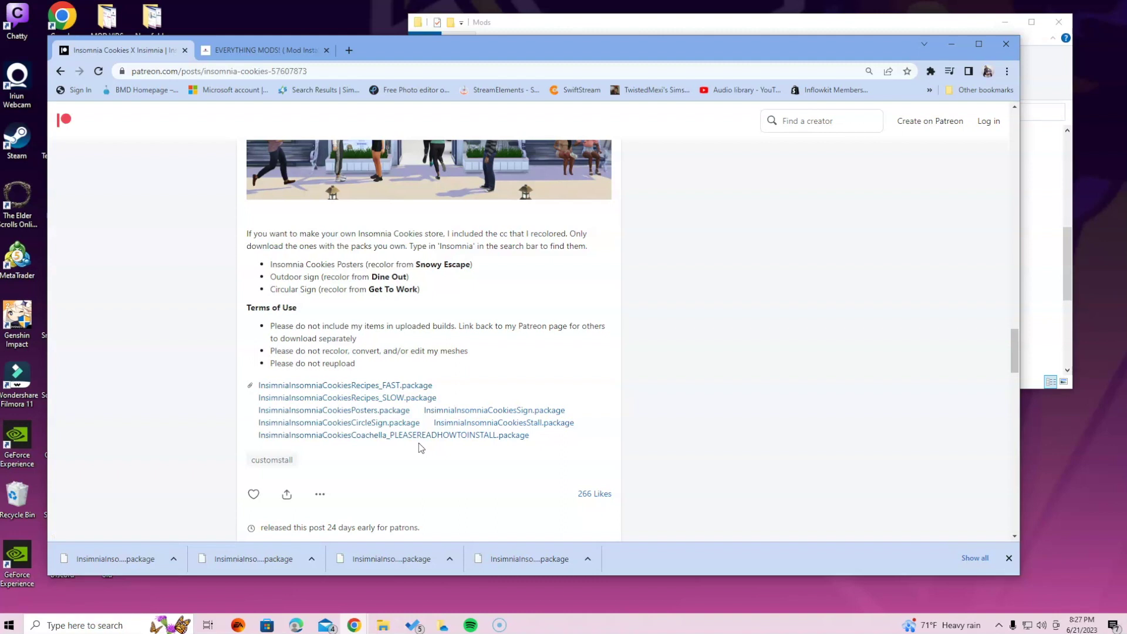
{"action": "scroll", "coordinate": [452, 446], "scroll_direction": "down", "scroll_amount": 1}
{"action": "scroll", "coordinate": [454, 443], "scroll_direction": "up", "scroll_amount": 6}
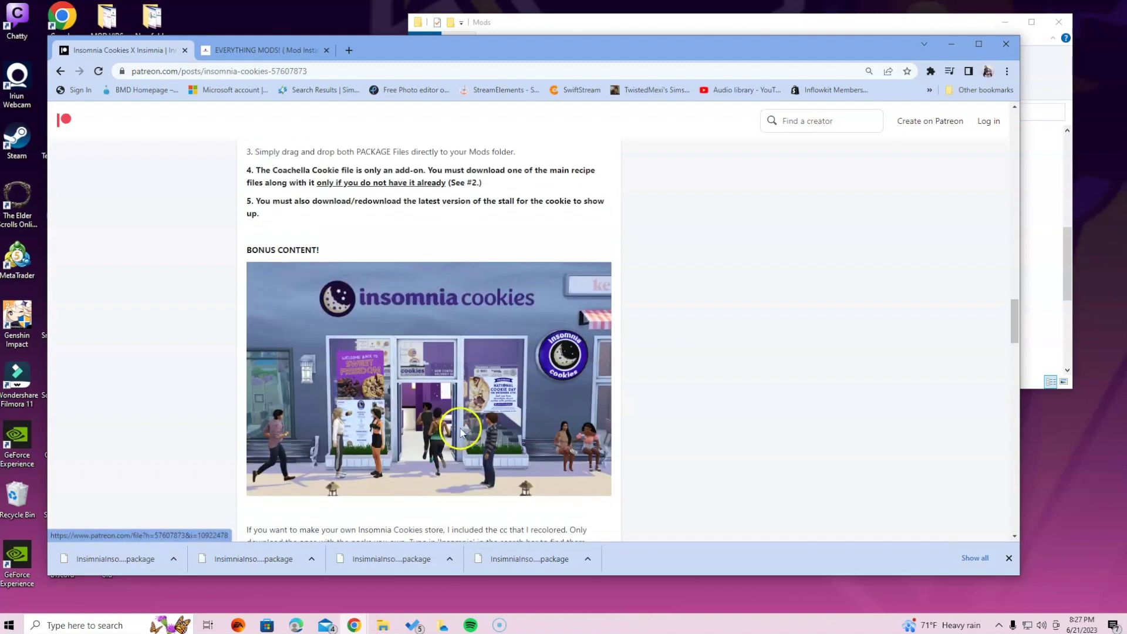
{"action": "scroll", "coordinate": [463, 430], "scroll_direction": "up", "scroll_amount": 6}
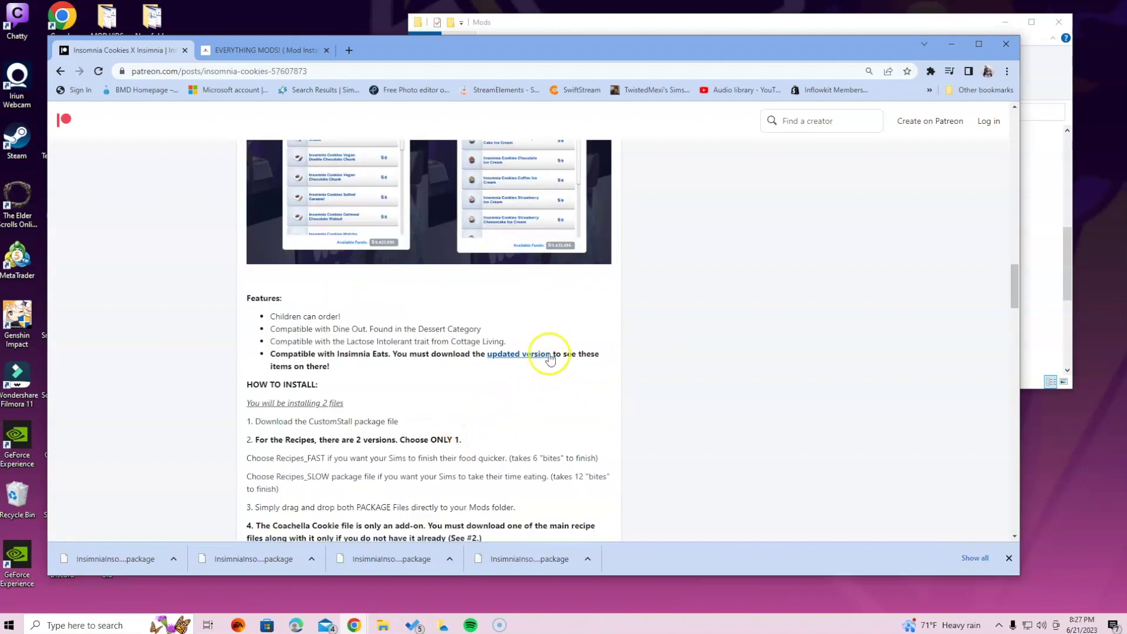
{"action": "scroll", "coordinate": [541, 367], "scroll_direction": "up", "scroll_amount": 9}
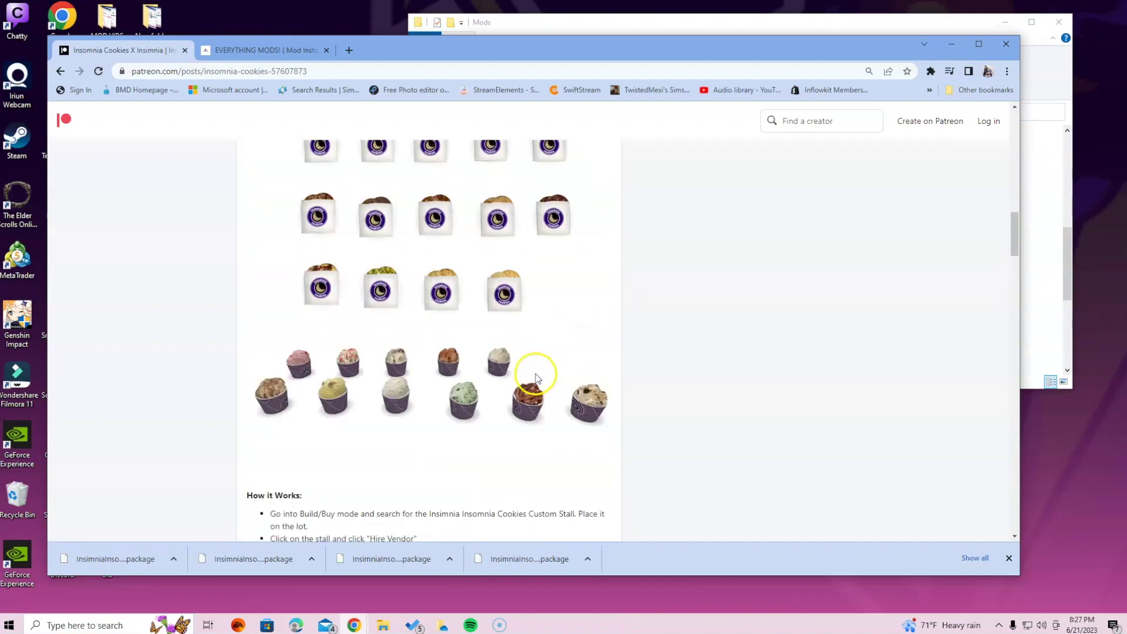
{"action": "scroll", "coordinate": [542, 380], "scroll_direction": "down", "scroll_amount": 5}
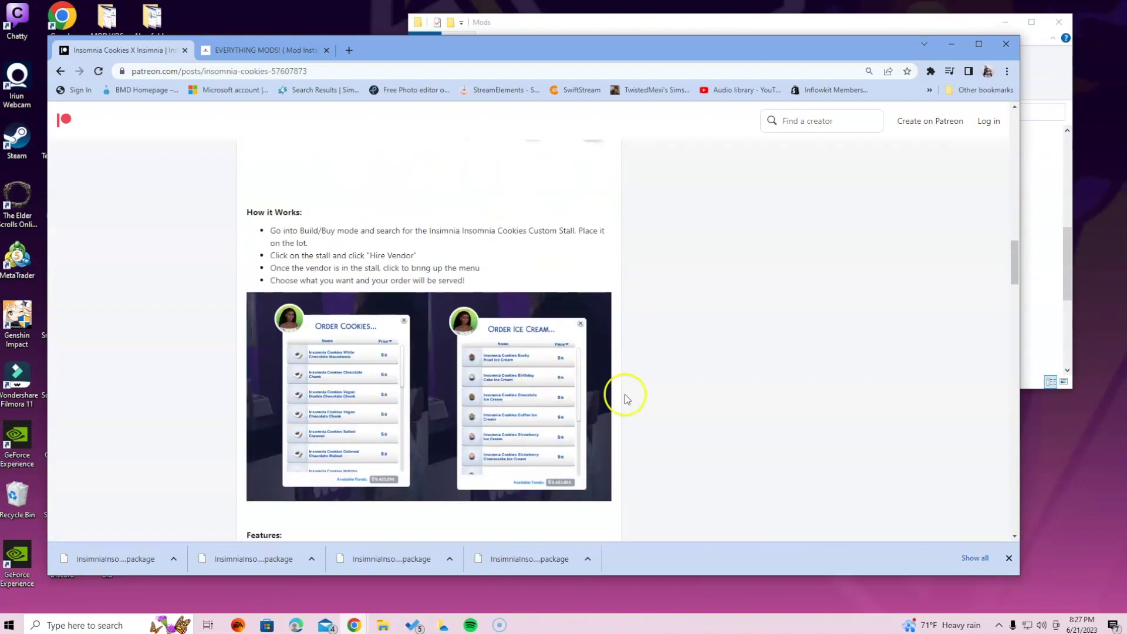
{"action": "scroll", "coordinate": [624, 395], "scroll_direction": "down", "scroll_amount": 5}
{"action": "scroll", "coordinate": [656, 417], "scroll_direction": "down", "scroll_amount": 10}
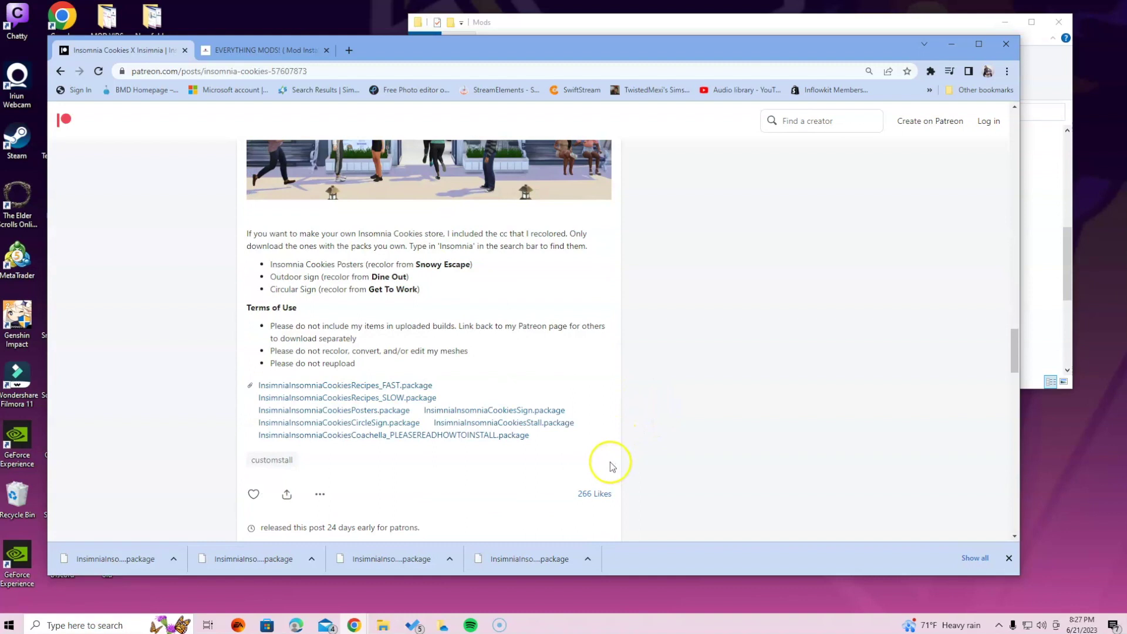
{"action": "scroll", "coordinate": [605, 461], "scroll_direction": "down", "scroll_amount": 1}
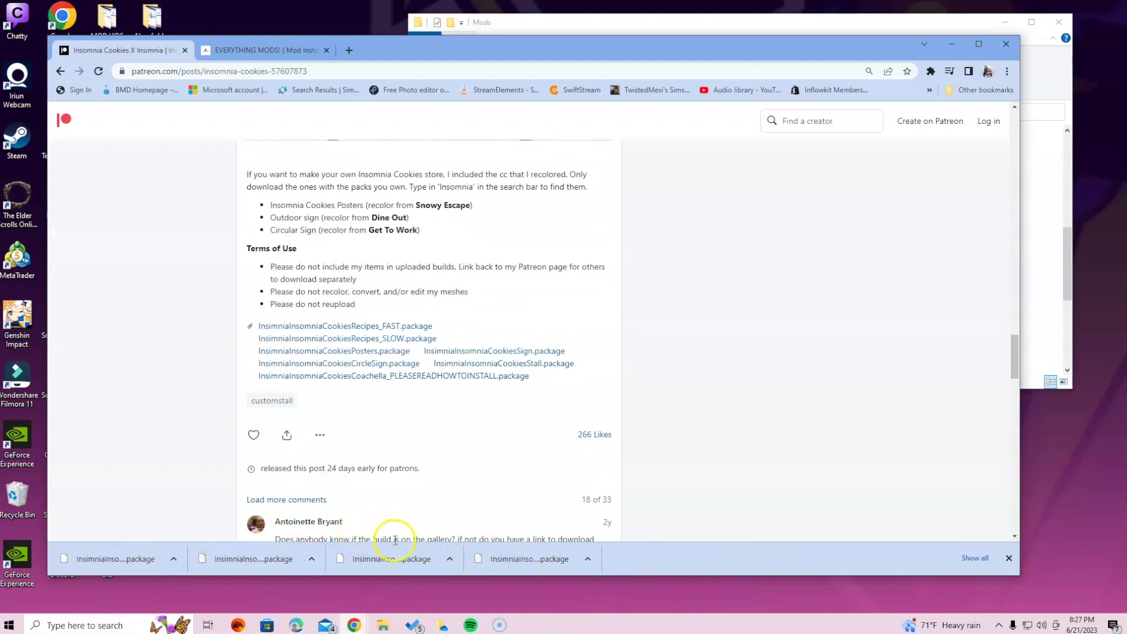
{"action": "mouse_move", "coordinate": [389, 628]}
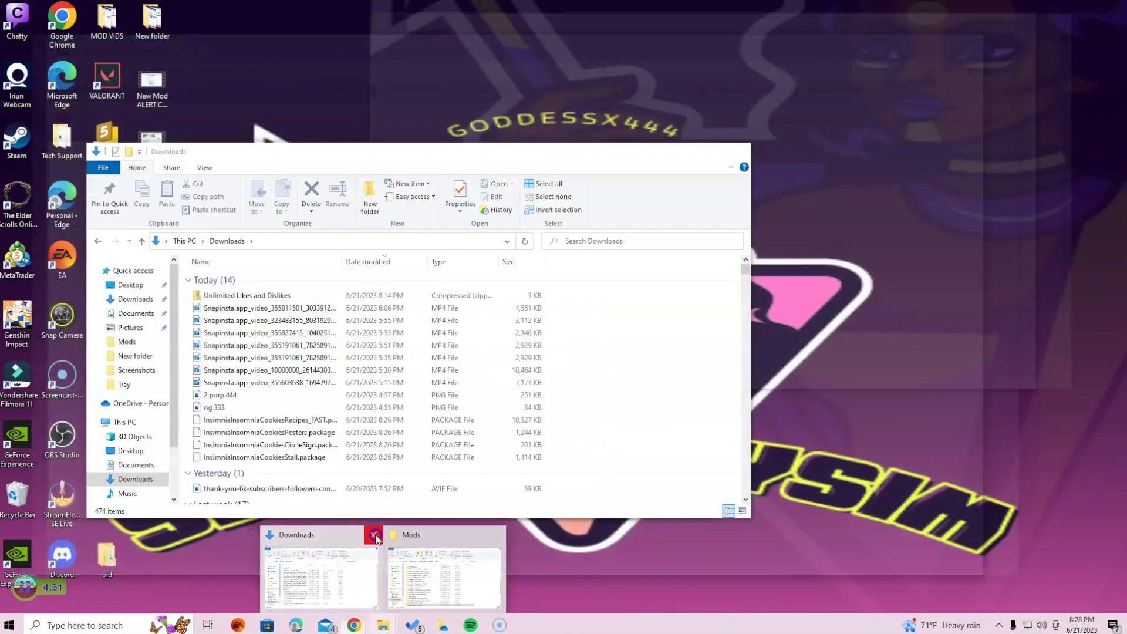
Step: Close the old Downloads and Mods windows and open a fresh File Explorer window over the browser
{"action": "left_click", "coordinate": [373, 535]}
{"action": "left_click", "coordinate": [433, 533]}
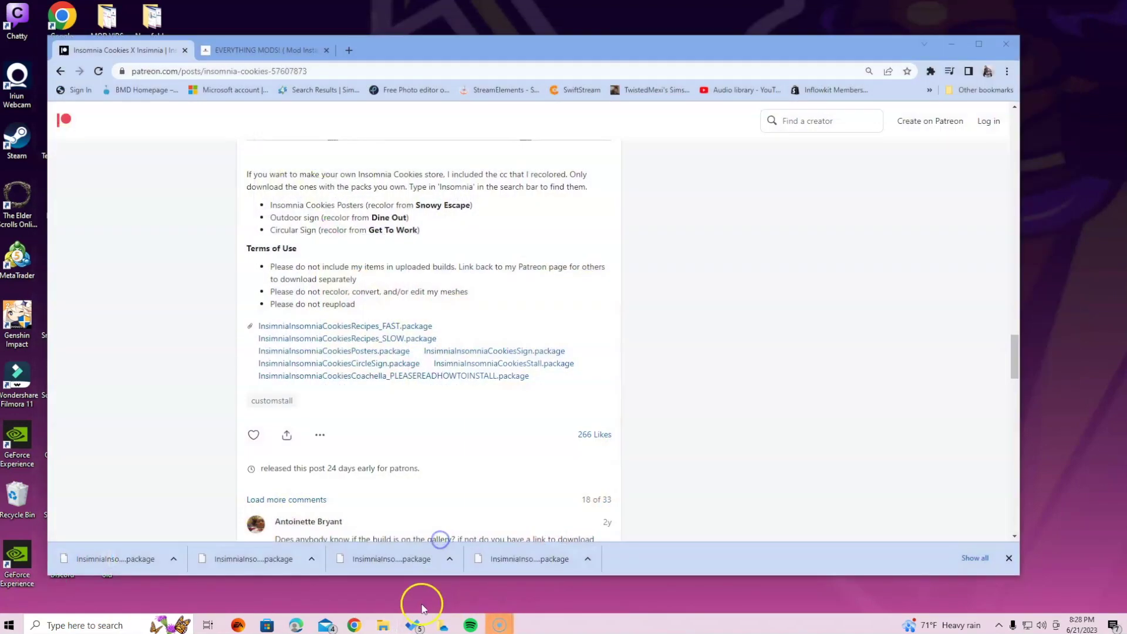
{"action": "left_click", "coordinate": [389, 627]}
{"action": "left_click", "coordinate": [653, 27]}
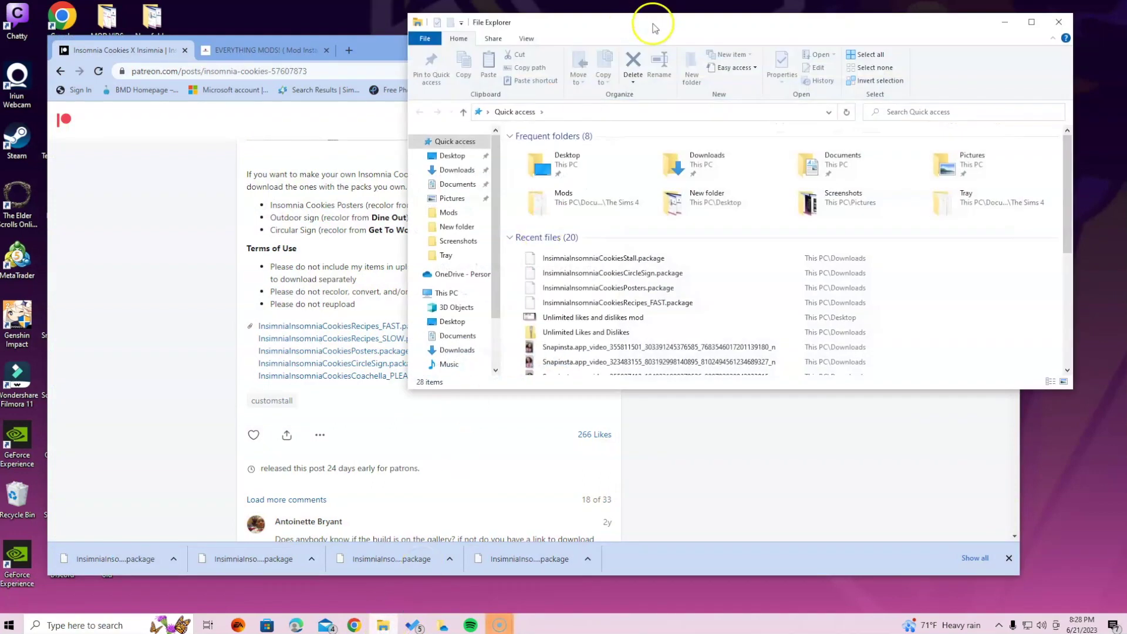
{"action": "left_click_drag", "start_coordinate": [654, 27], "coordinate": [385, 87]}
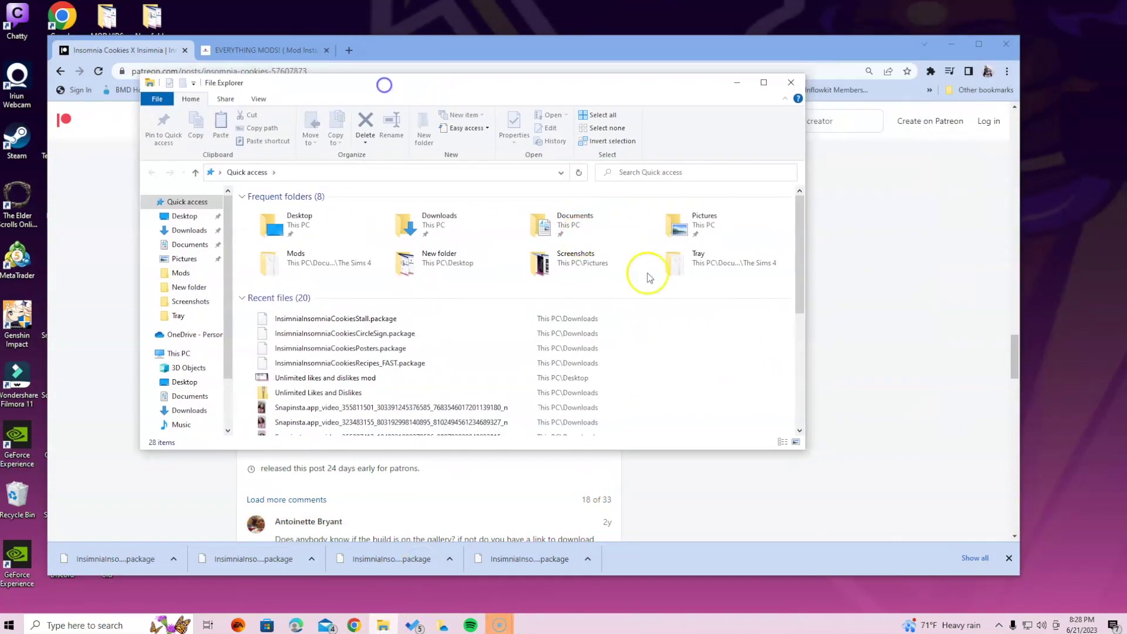
Step: Navigate to Documents > Electronic Arts > The Sims 4
{"action": "double_click", "coordinate": [587, 222]}
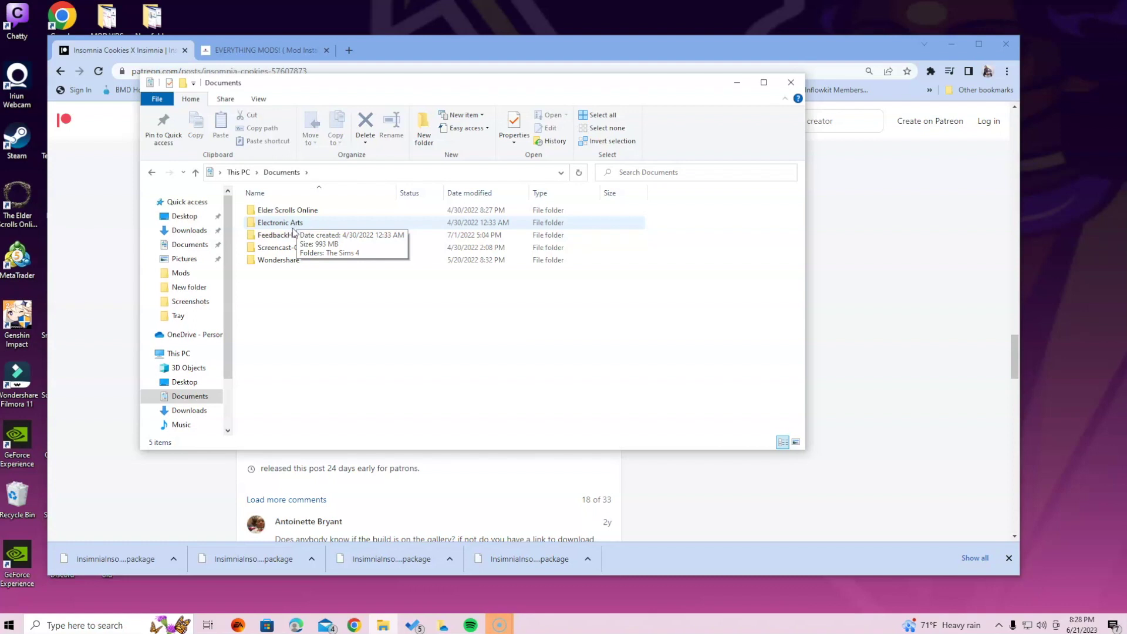
{"action": "double_click", "coordinate": [287, 225]}
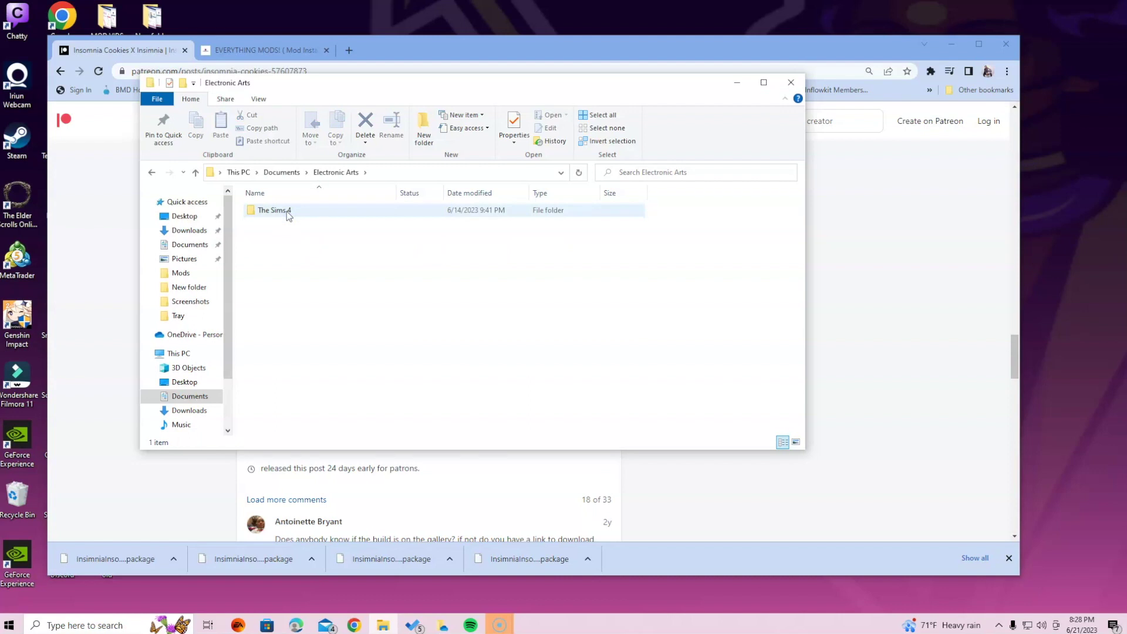
{"action": "double_click", "coordinate": [289, 211]}
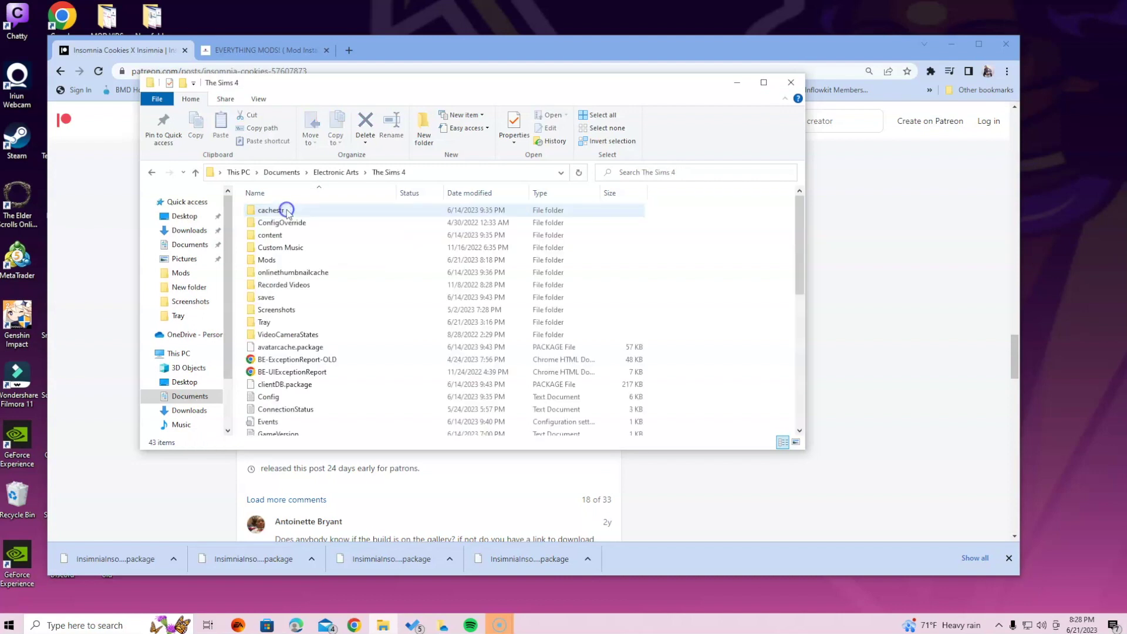
Step: Delete the localthumbcache.package file, leaving The Sims 4 folder with 42 items
{"action": "left_click", "coordinate": [277, 262]}
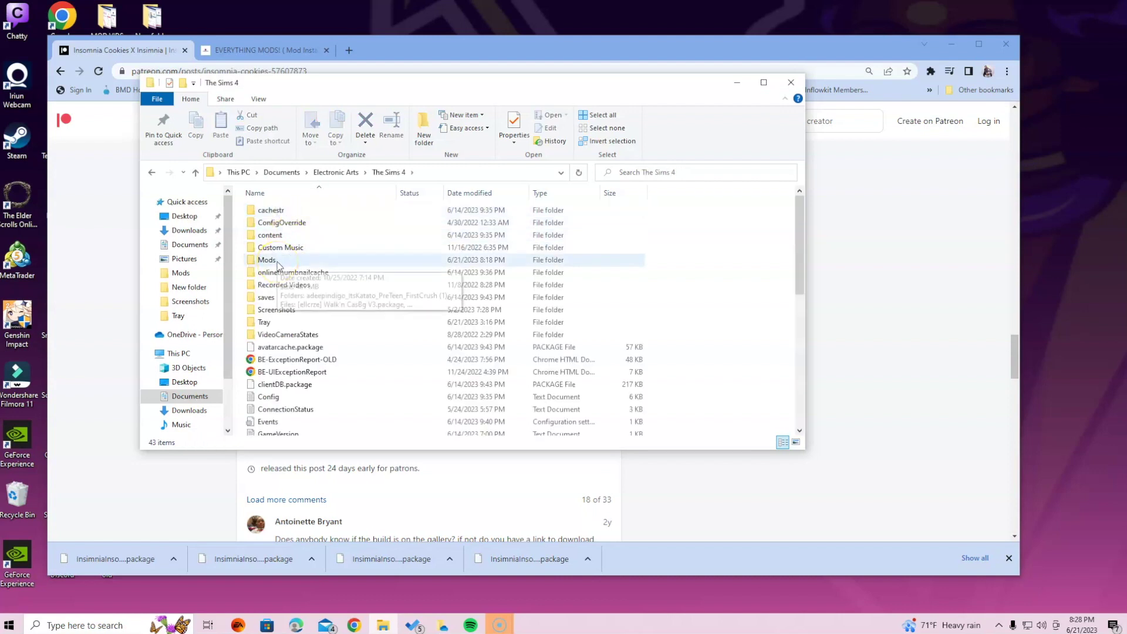
{"action": "scroll", "coordinate": [353, 264], "scroll_direction": "down", "scroll_amount": 8}
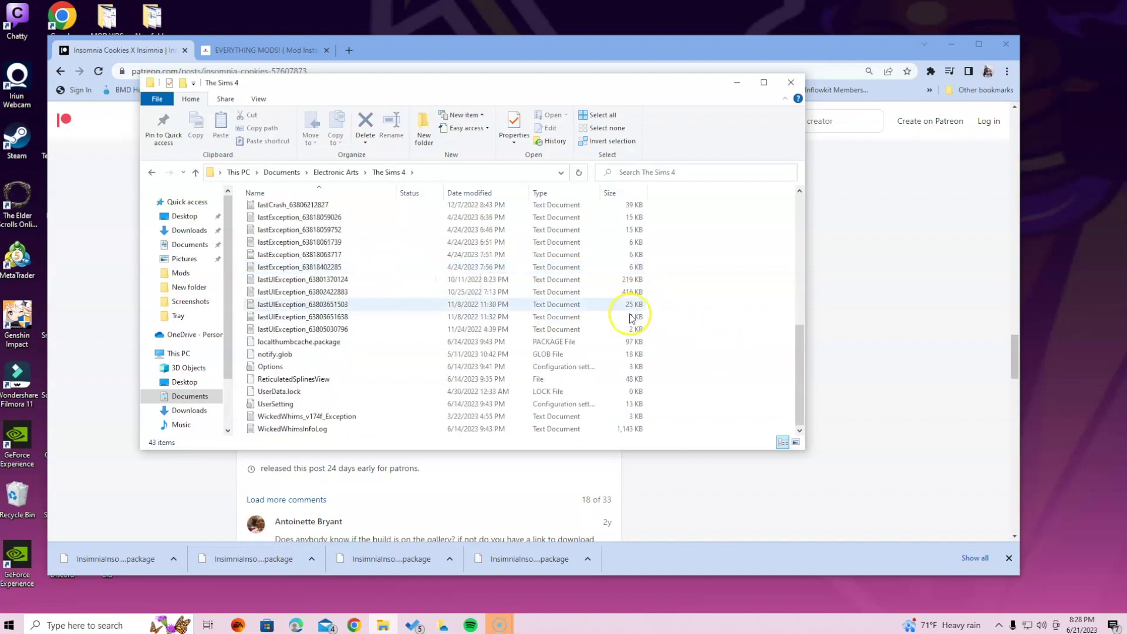
{"action": "left_click", "coordinate": [317, 344]}
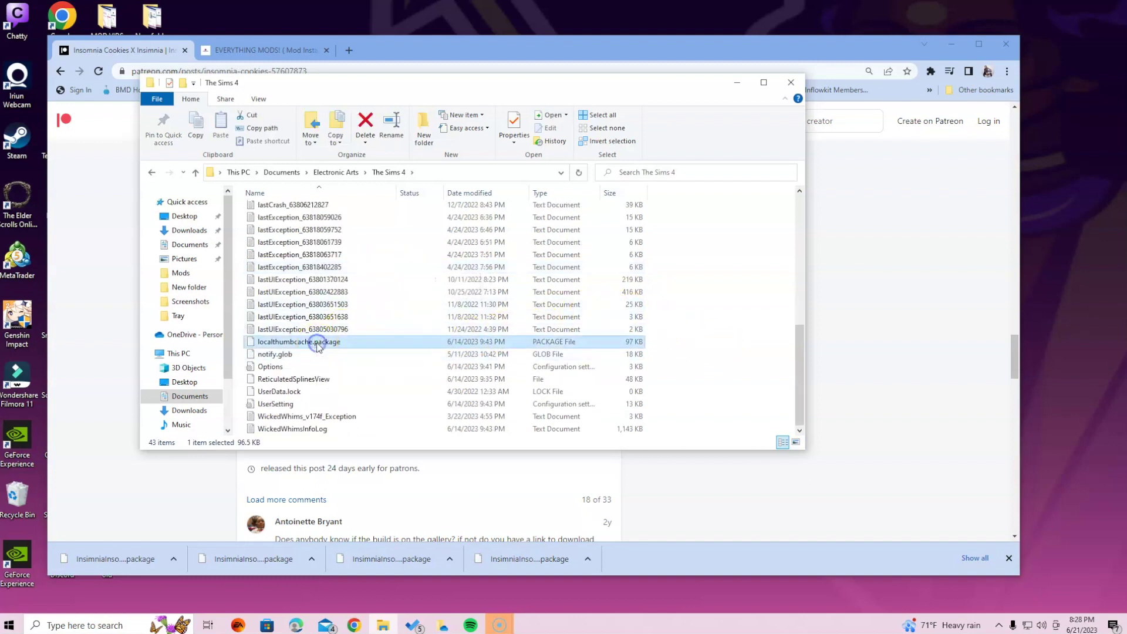
{"action": "right_click", "coordinate": [319, 347]}
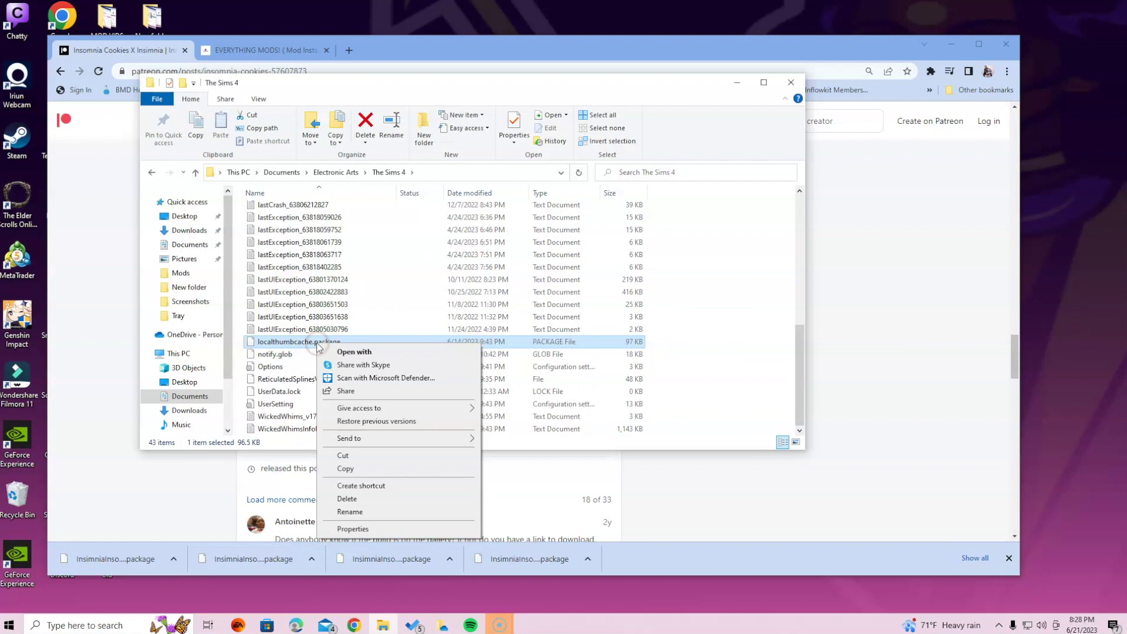
{"action": "left_click", "coordinate": [347, 499]}
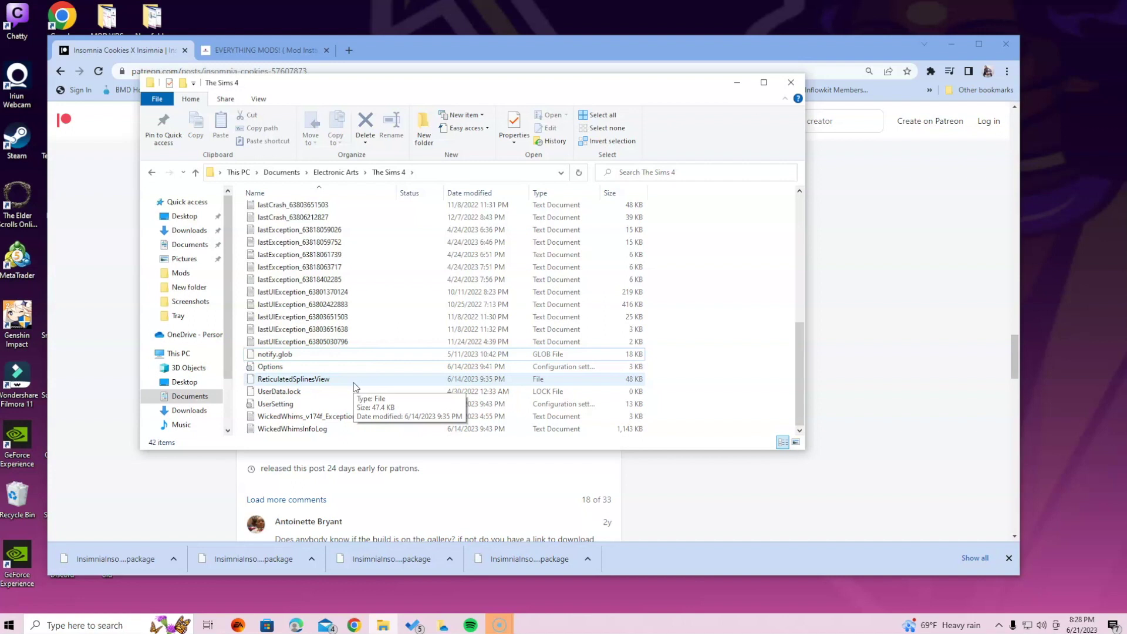
{"action": "scroll", "coordinate": [356, 364], "scroll_direction": "up", "scroll_amount": 8}
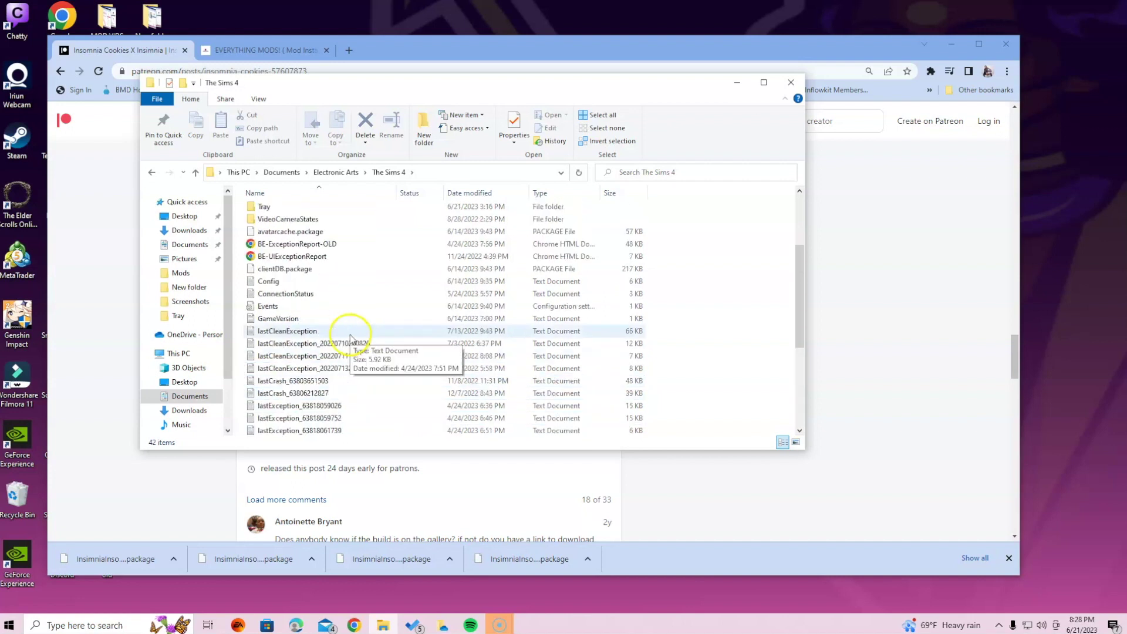
{"action": "scroll", "coordinate": [348, 330], "scroll_direction": "up", "scroll_amount": 2}
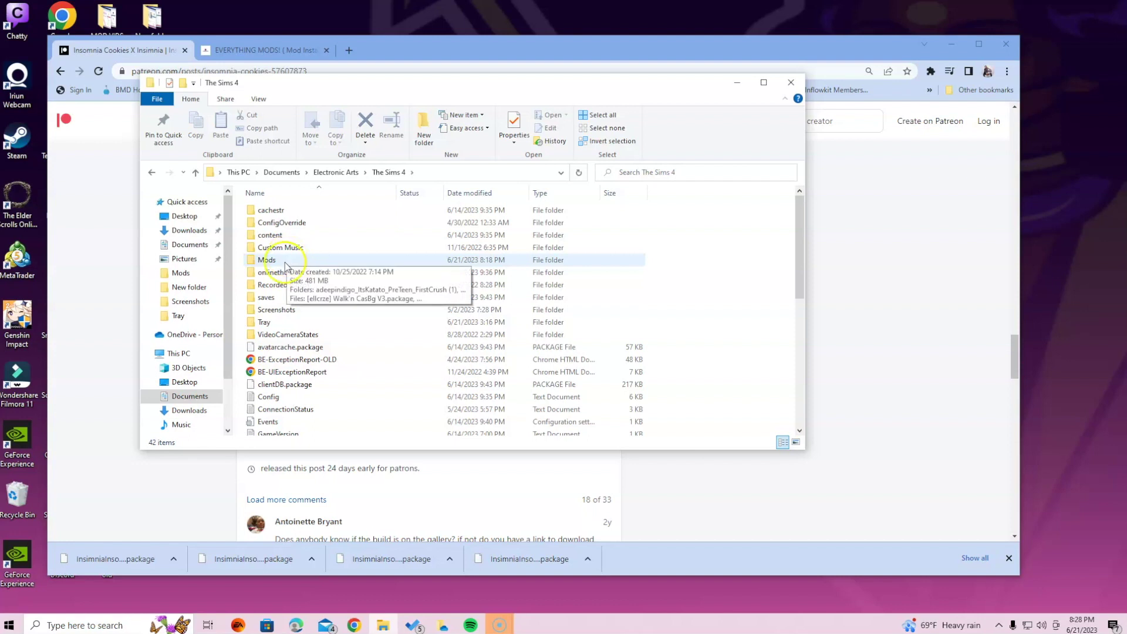
Step: Open the Mods folder and move its window to the upper left
{"action": "double_click", "coordinate": [288, 259]}
{"action": "scroll", "coordinate": [375, 317], "scroll_direction": "down", "scroll_amount": 7}
{"action": "scroll", "coordinate": [387, 323], "scroll_direction": "down", "scroll_amount": 6}
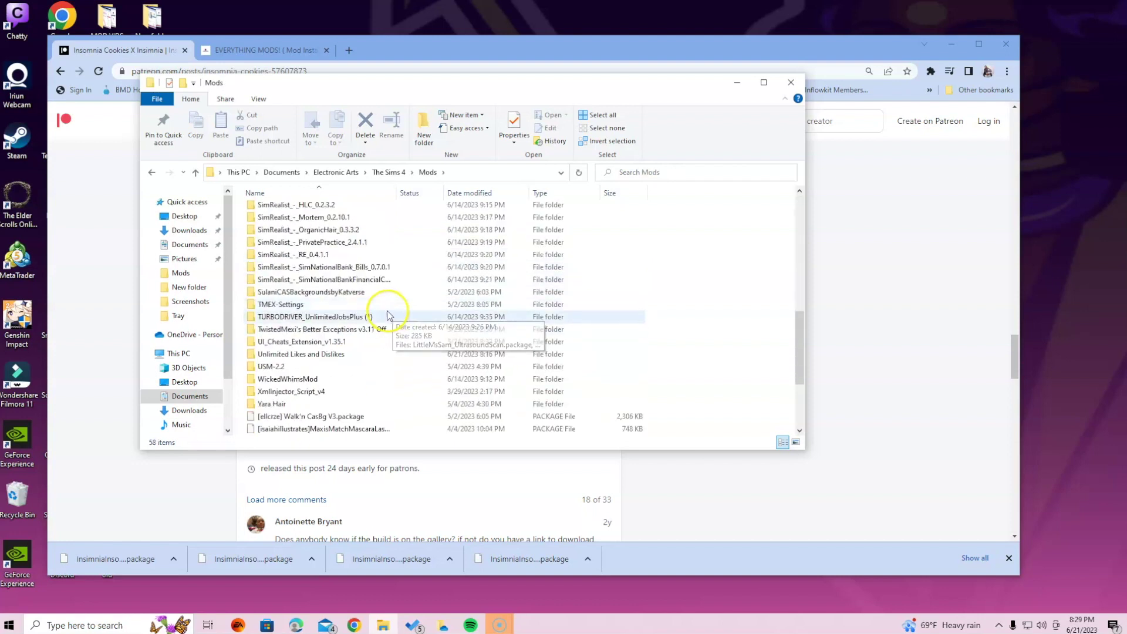
{"action": "left_click_drag", "start_coordinate": [318, 89], "coordinate": [188, 28]}
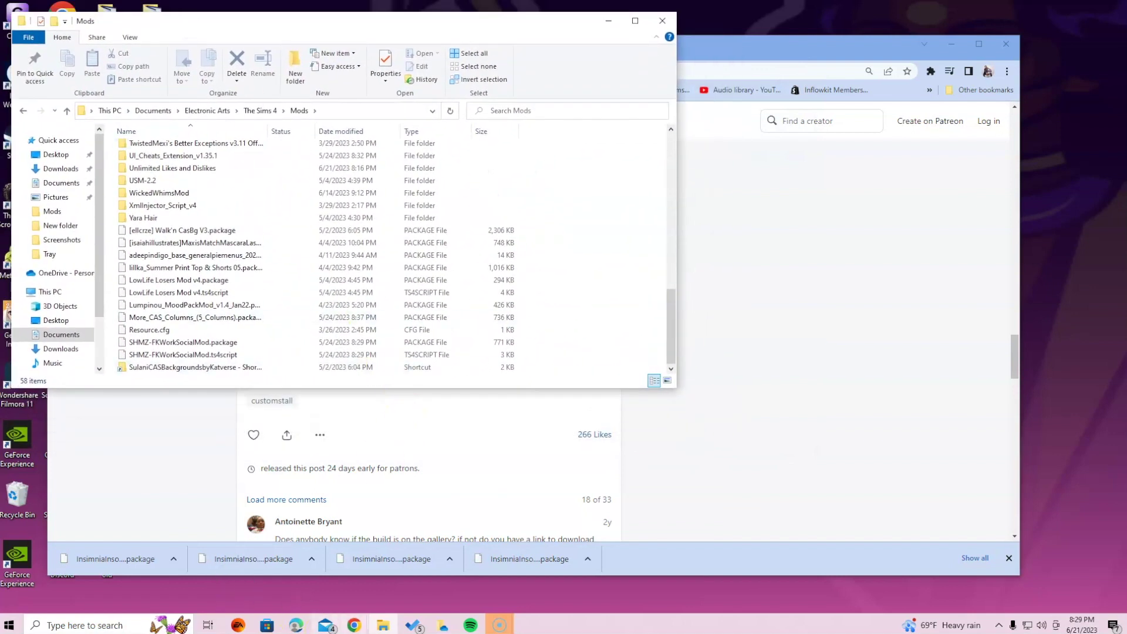
Step: Open the Downloads folder in a second File Explorer window placed lower right
{"action": "right_click", "coordinate": [387, 627]}
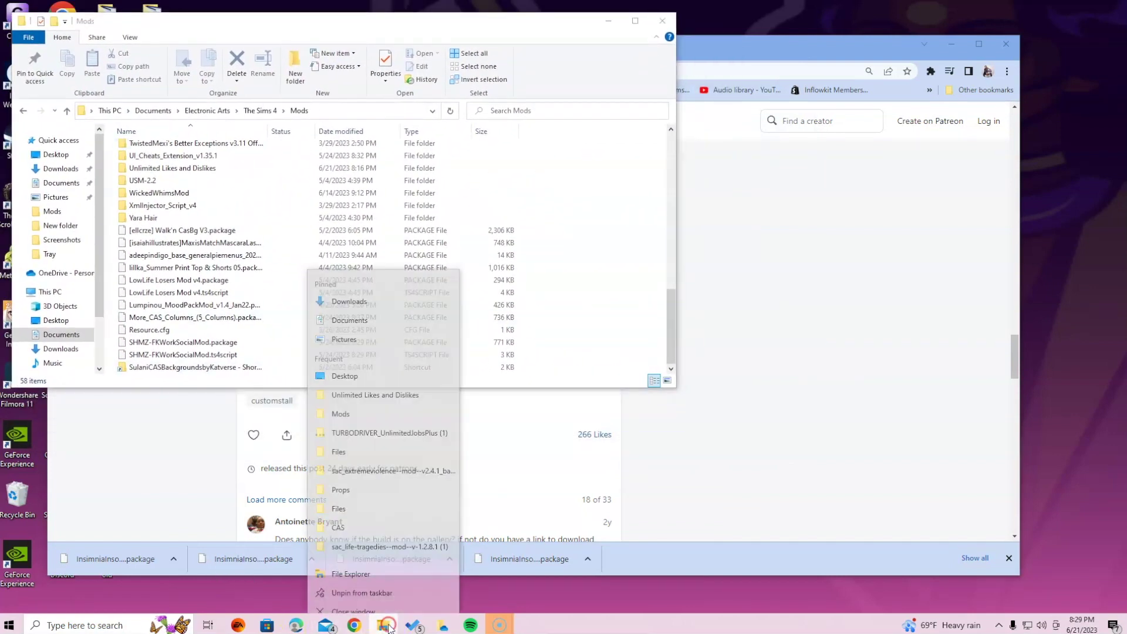
{"action": "left_click", "coordinate": [375, 566]}
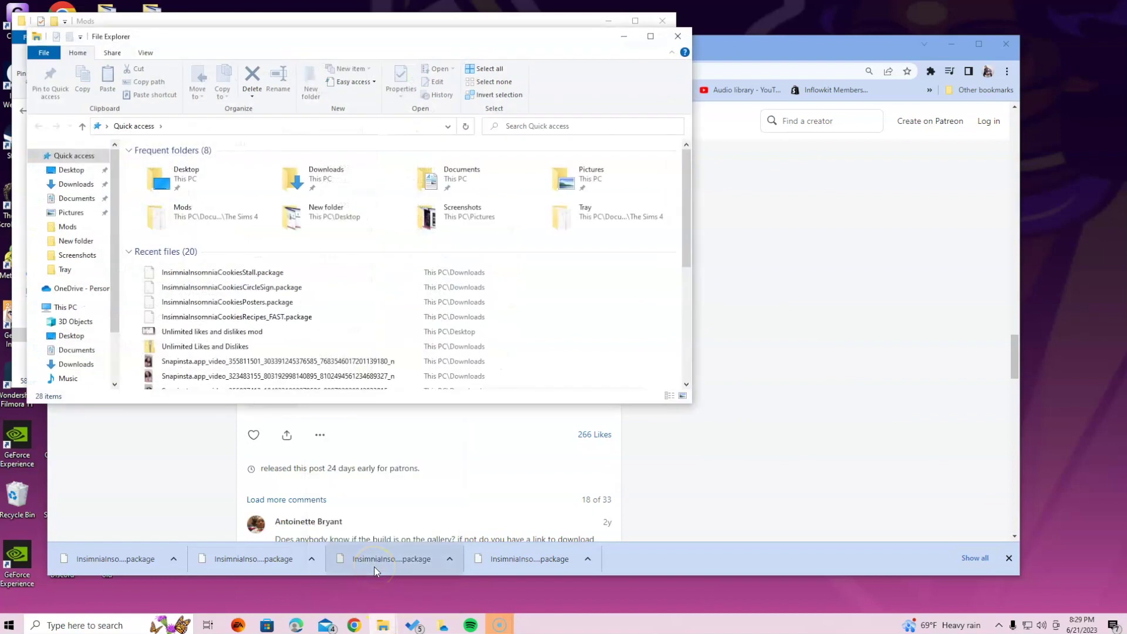
{"action": "double_click", "coordinate": [317, 179]}
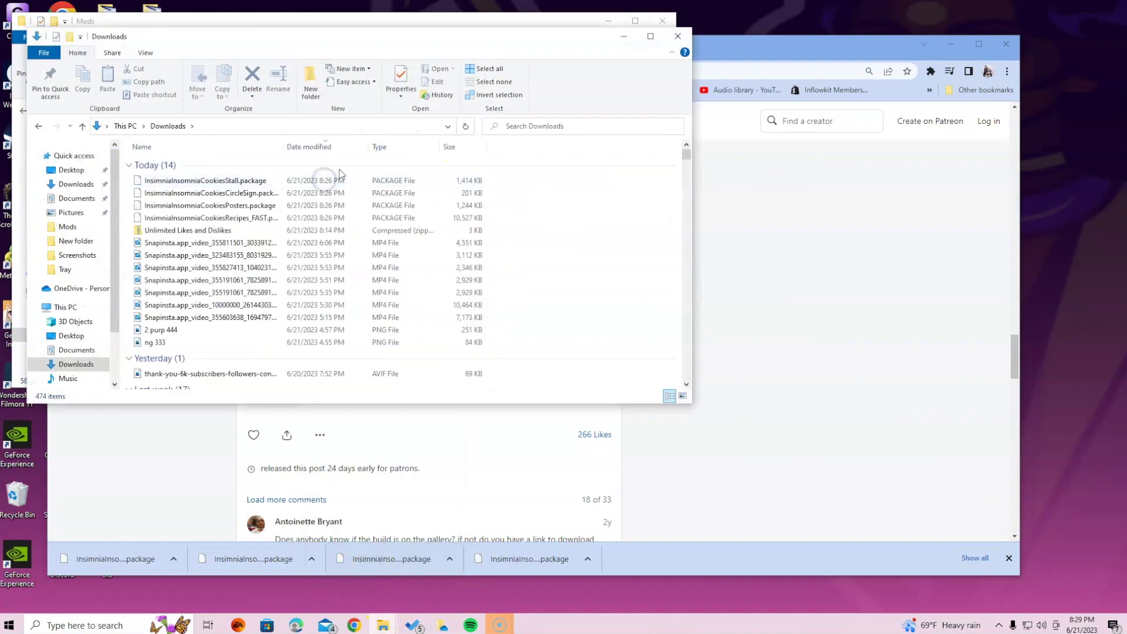
{"action": "left_click_drag", "start_coordinate": [381, 32], "coordinate": [693, 169]}
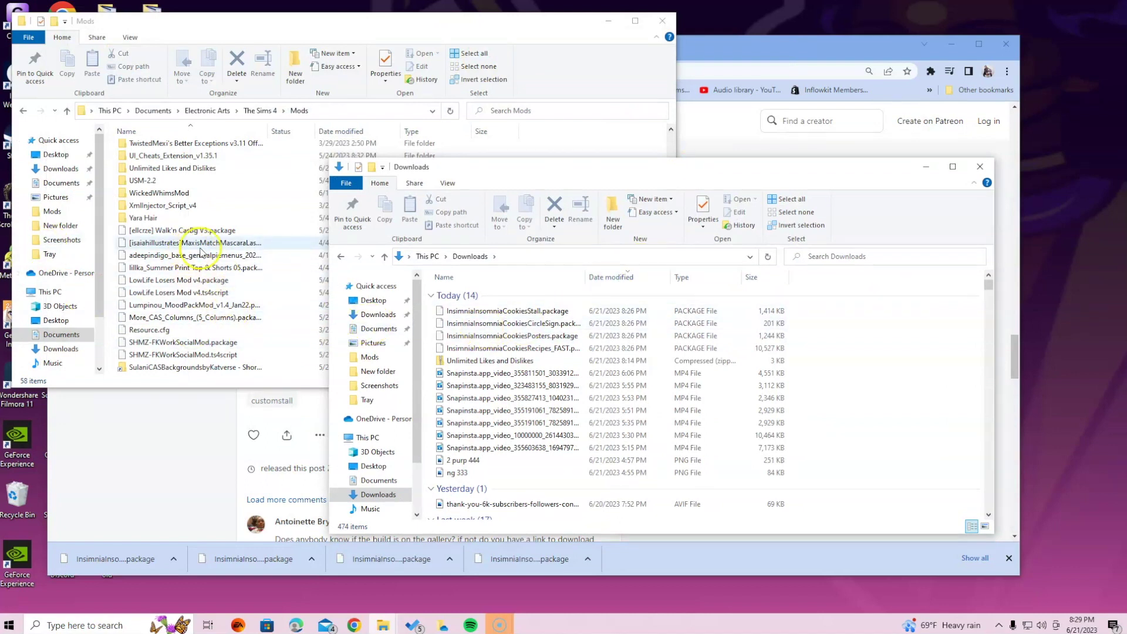
Step: Add a new folder in Mods and rename it 'Insomnia Cookies'
{"action": "right_click", "coordinate": [536, 151]}
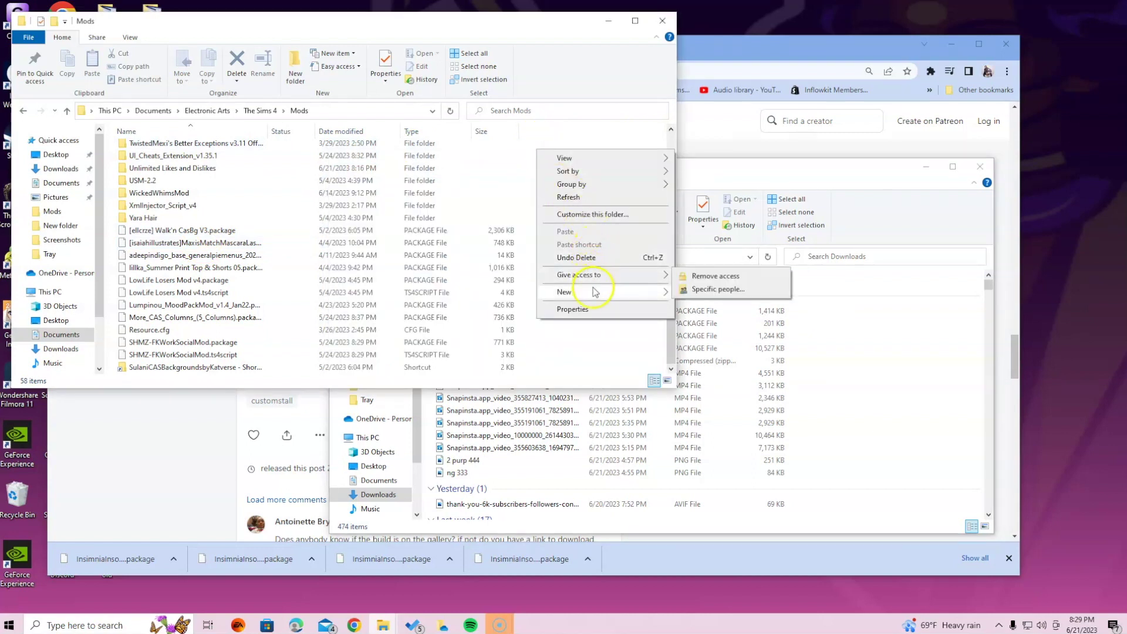
{"action": "mouse_move", "coordinate": [595, 292]}
{"action": "left_click", "coordinate": [685, 293]}
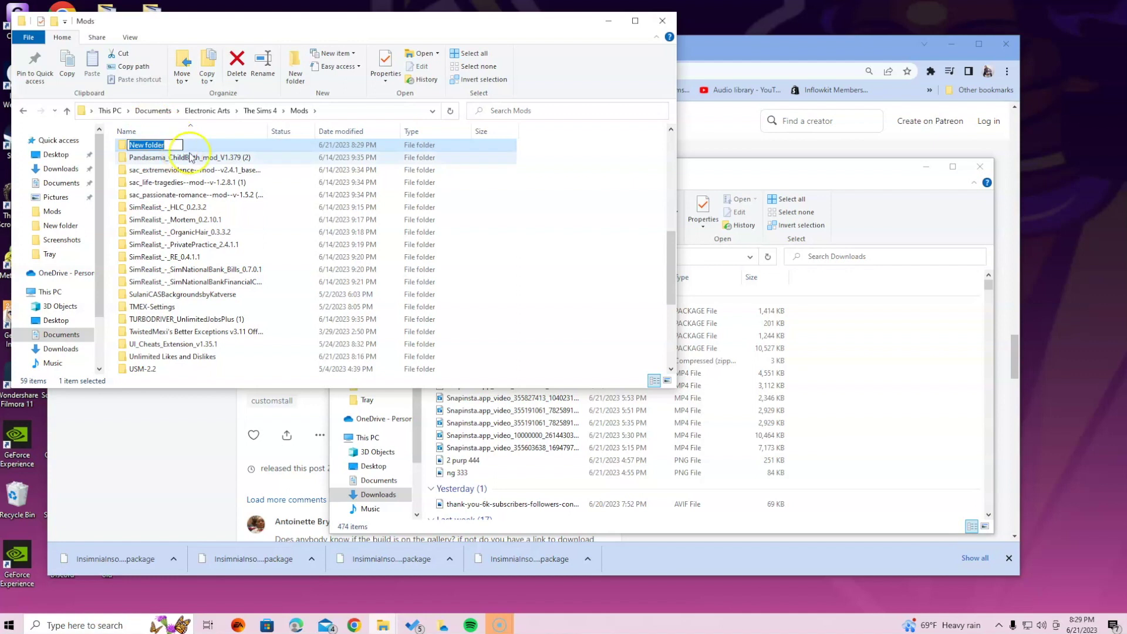
{"action": "left_click_drag", "start_coordinate": [391, 39], "coordinate": [447, 189]}
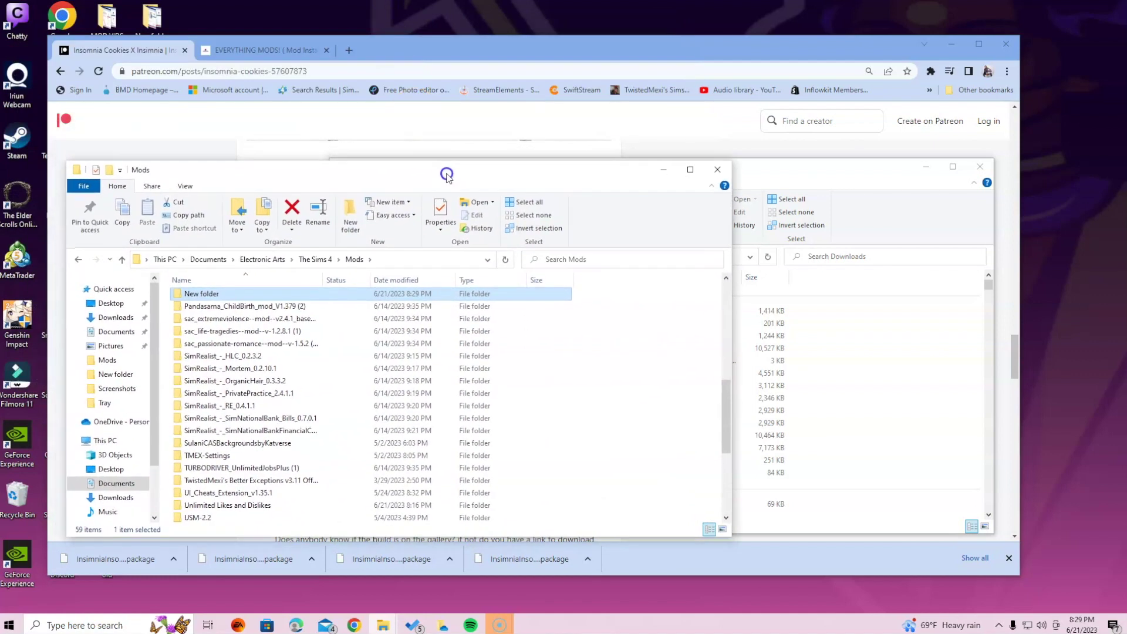
{"action": "left_click", "coordinate": [204, 294]}
{"action": "right_click", "coordinate": [203, 294]}
{"action": "left_click", "coordinate": [280, 490]}
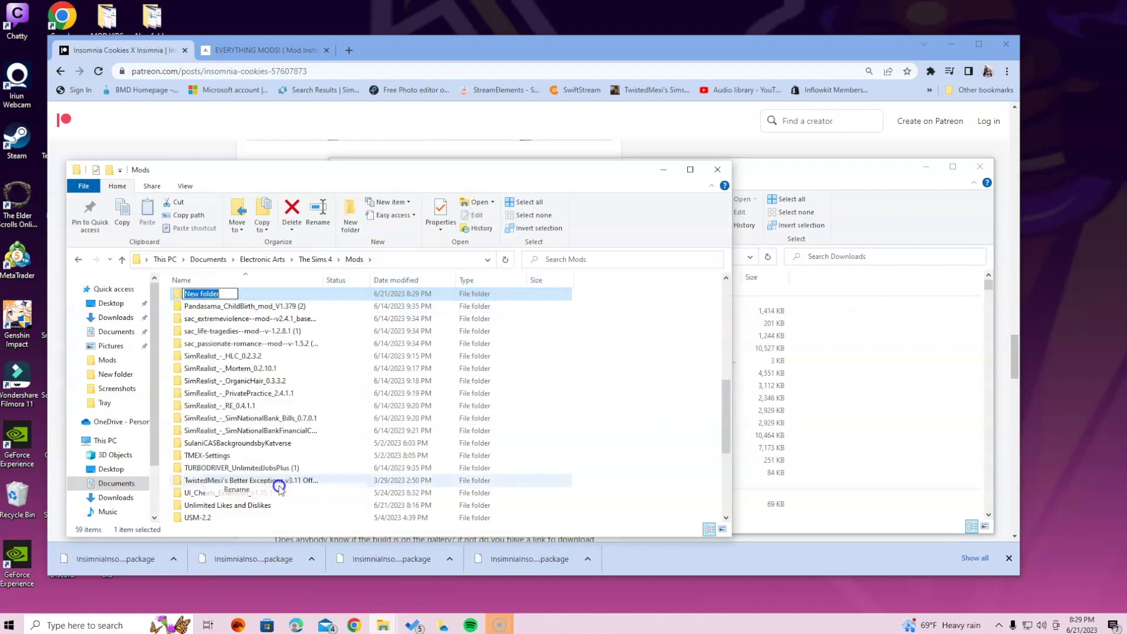
{"action": "type", "text": "In"}
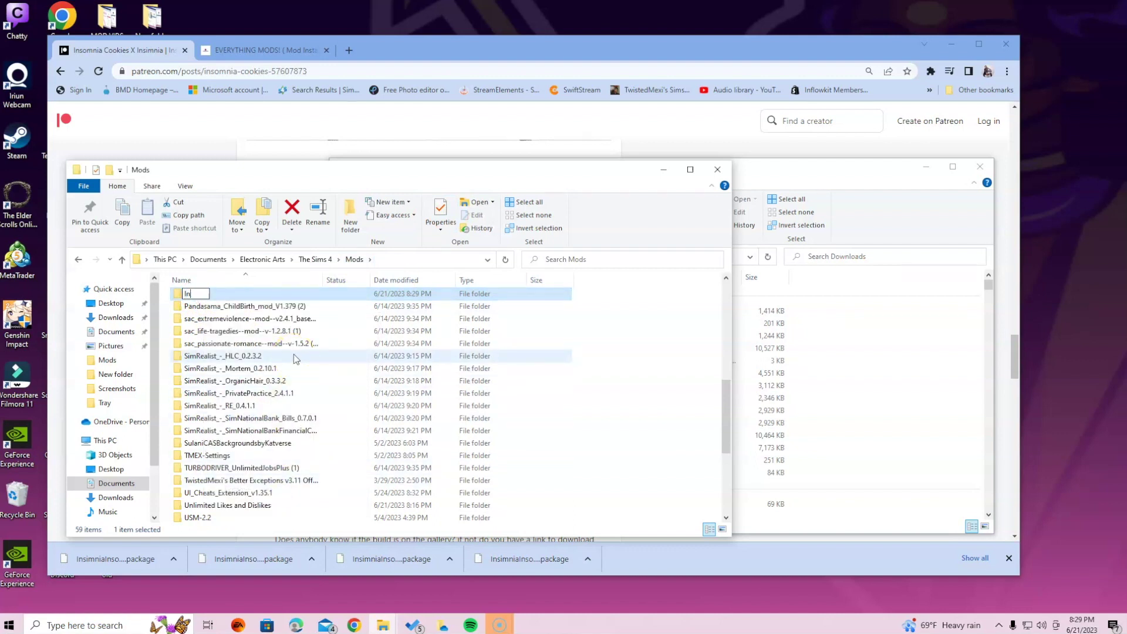
{"action": "type", "text": "somnia Cook"}
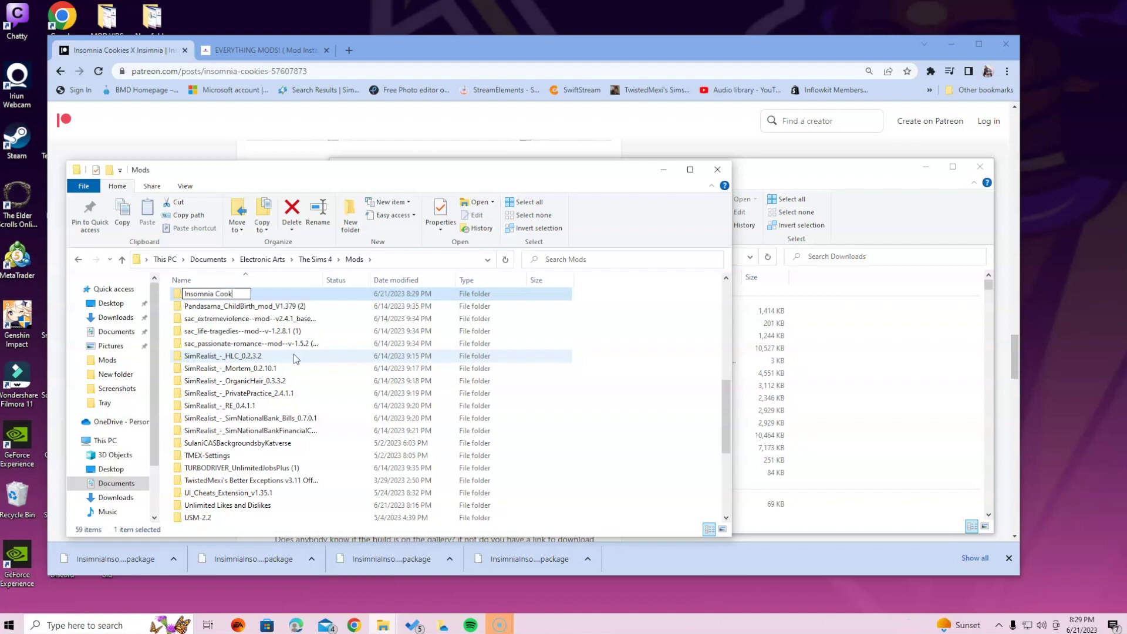
{"action": "type", "text": "ies"}
{"action": "key", "text": "Return"}
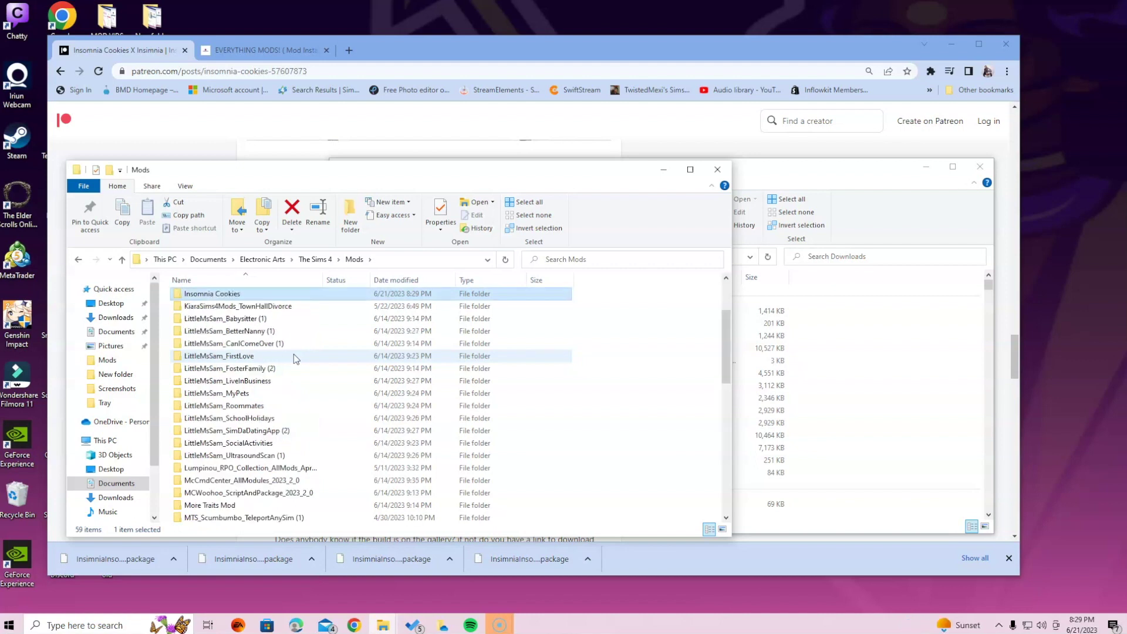
Step: Copy the four Insomnia Cookies package files from Downloads into the Insomnia Cookies folder
{"action": "double_click", "coordinate": [257, 293]}
{"action": "left_click_drag", "start_coordinate": [256, 172], "coordinate": [234, 83]}
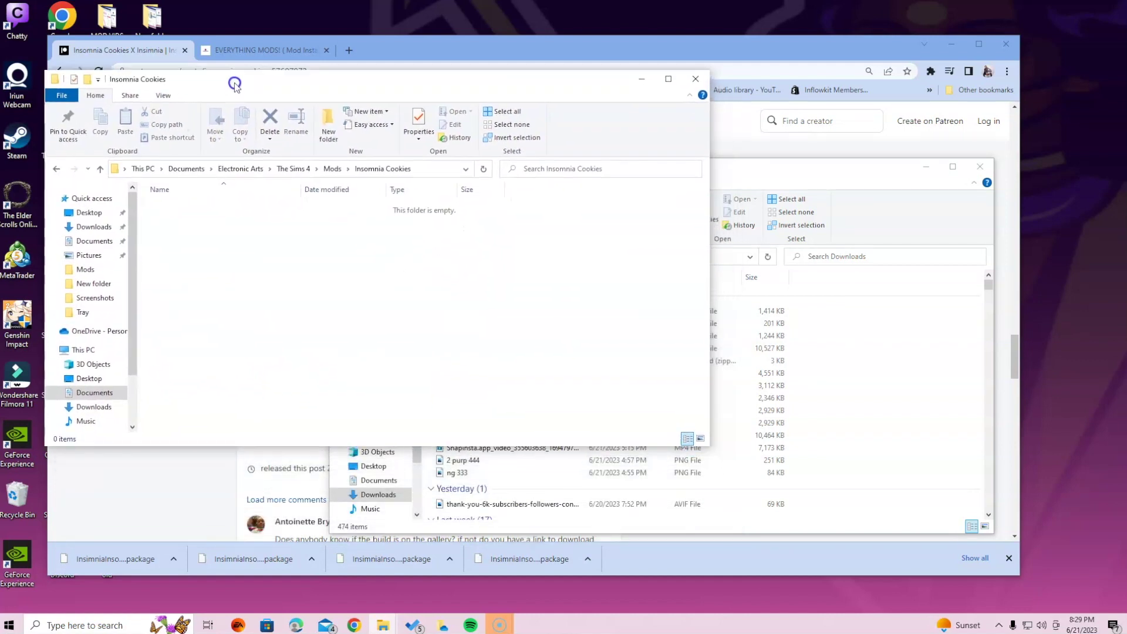
{"action": "left_click", "coordinate": [805, 184]}
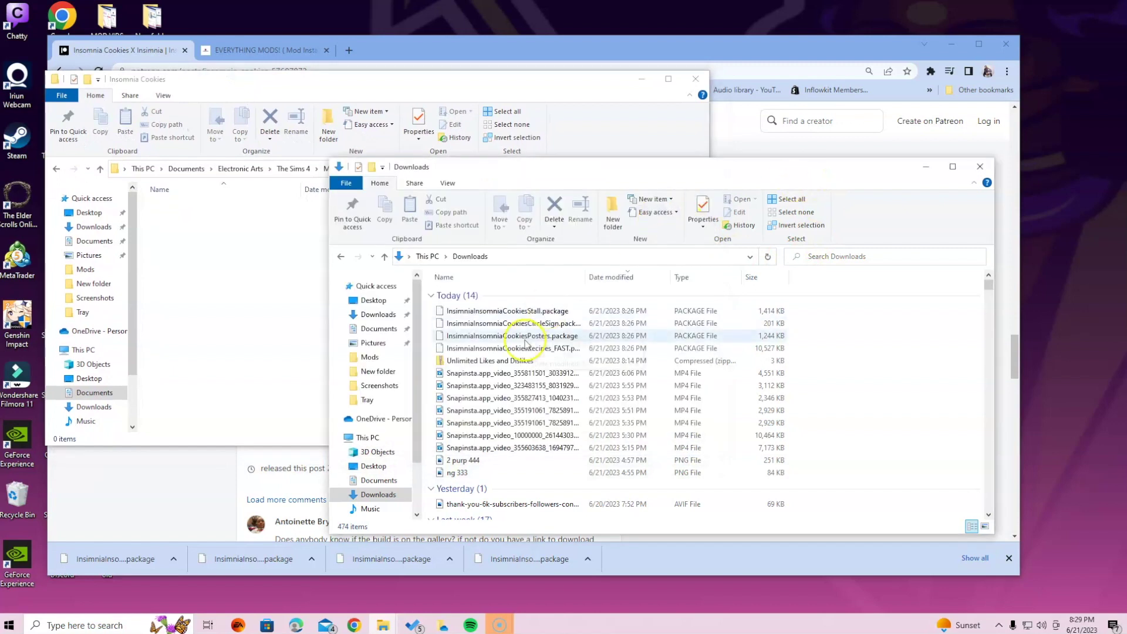
{"action": "left_click", "coordinate": [904, 321]}
{"action": "left_click_drag", "start_coordinate": [845, 346], "coordinate": [557, 307]}
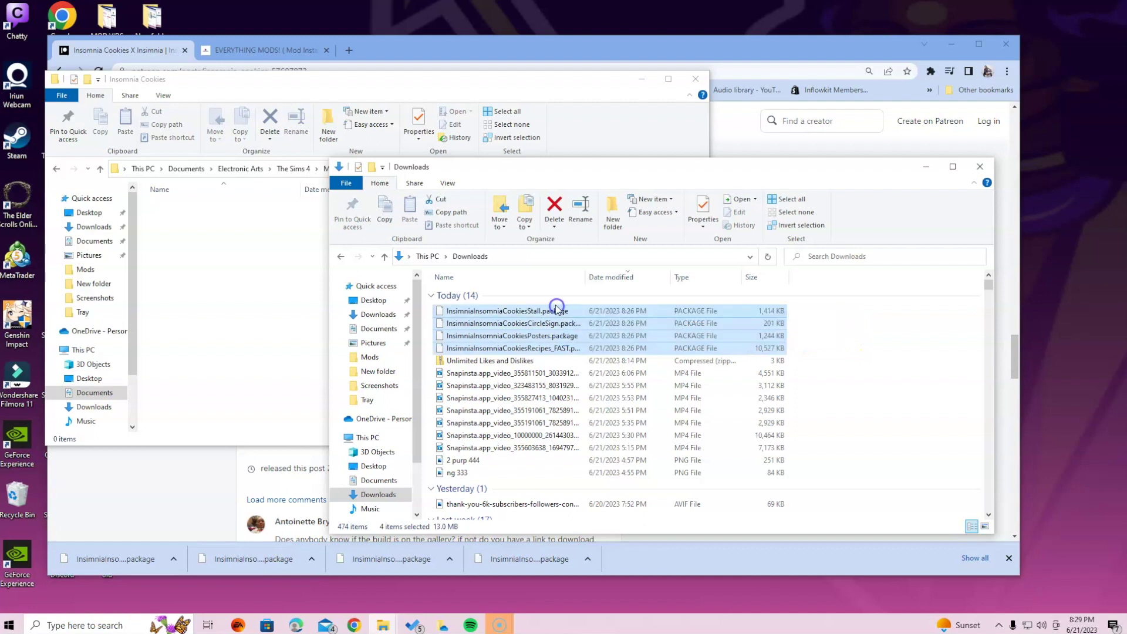
{"action": "right_click", "coordinate": [567, 312]}
{"action": "left_click", "coordinate": [621, 393]}
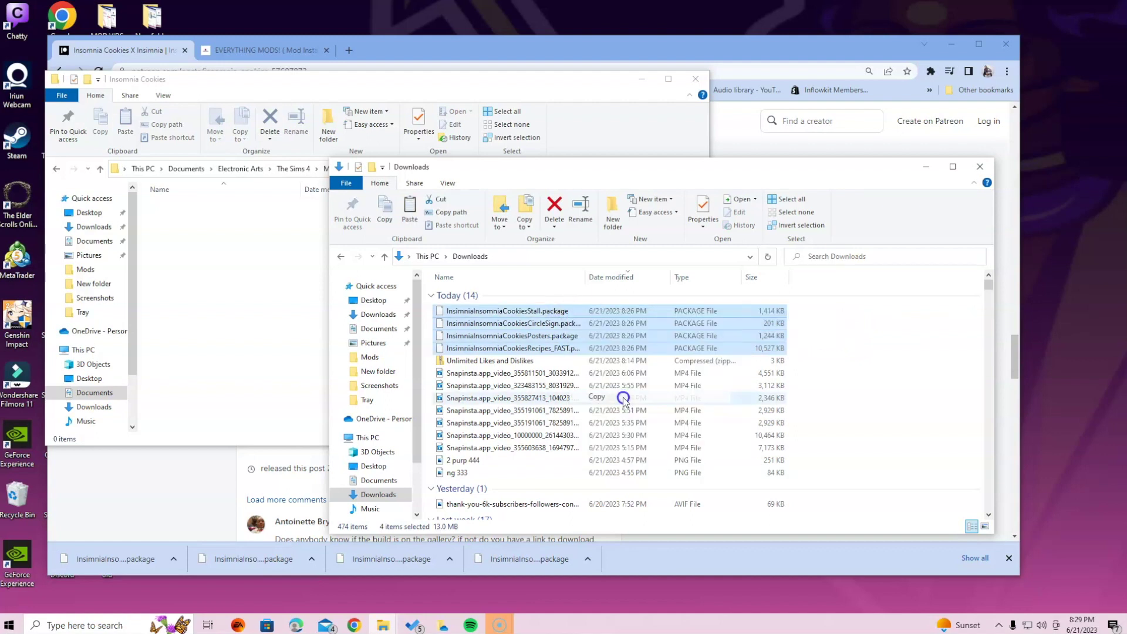
{"action": "right_click", "coordinate": [189, 252]}
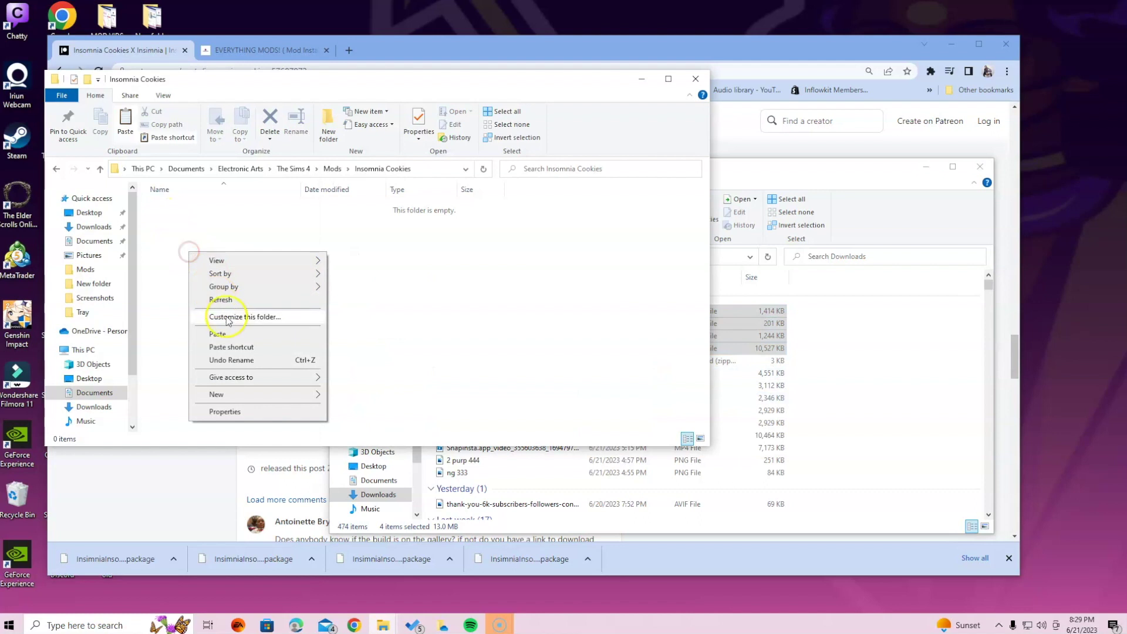
{"action": "left_click", "coordinate": [231, 334]}
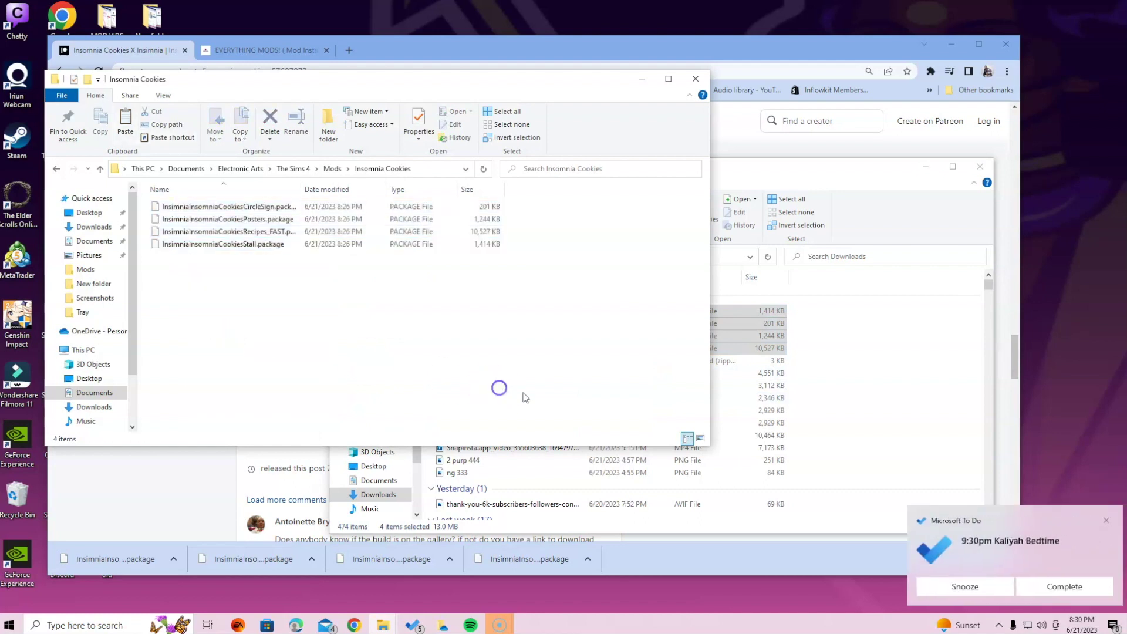
Step: Dismiss the reminder notification and close the Mods folder window
{"action": "left_click", "coordinate": [1106, 522]}
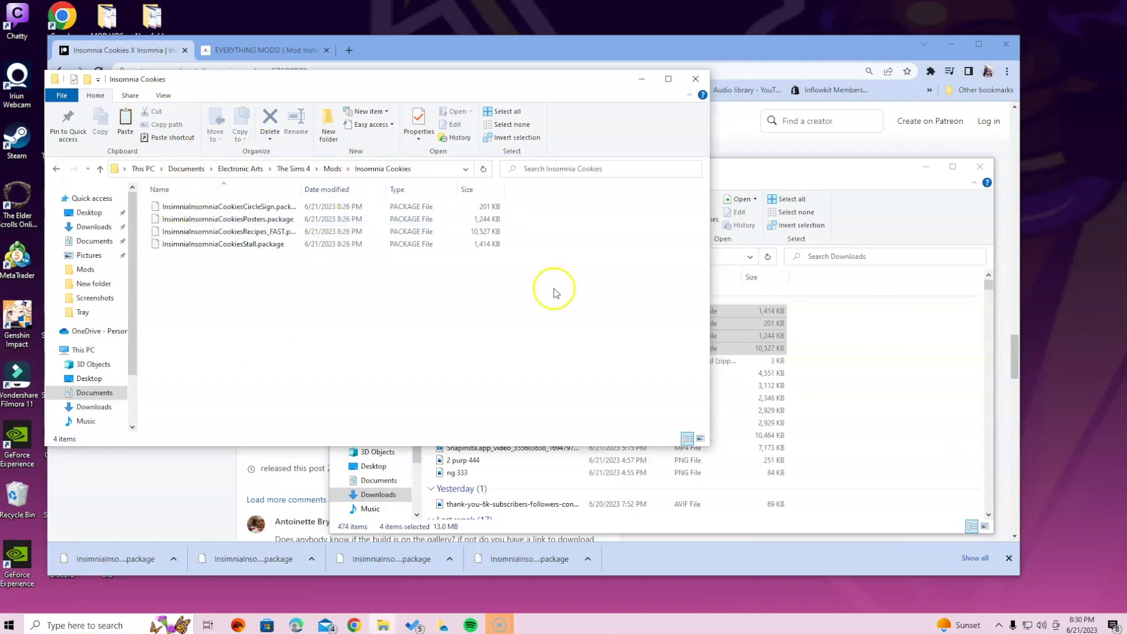
{"action": "left_click", "coordinate": [56, 169]}
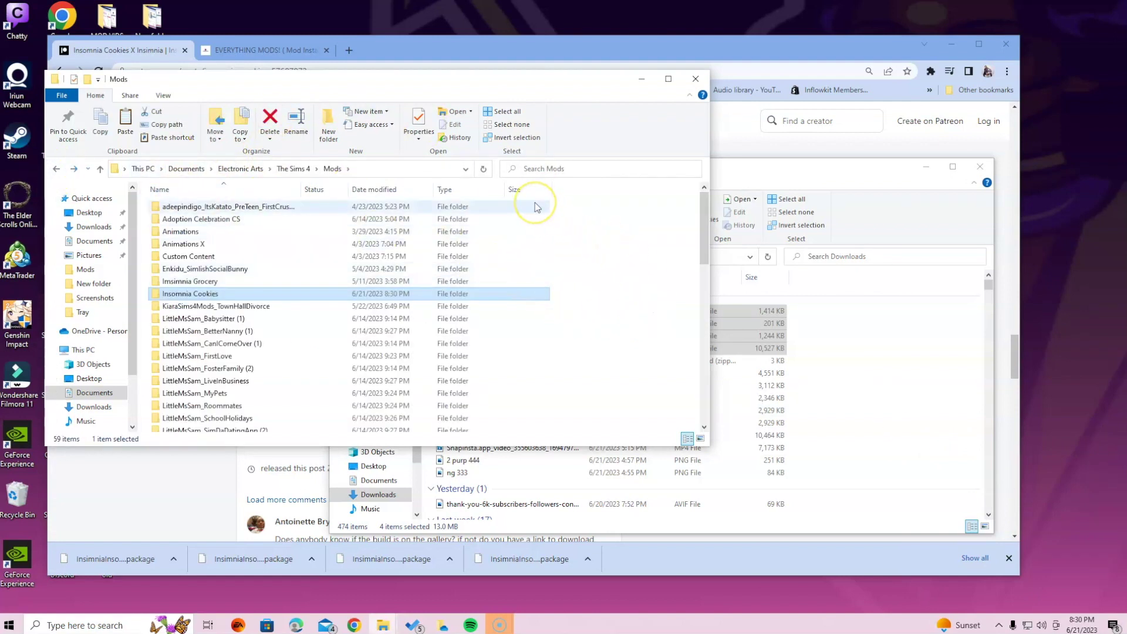
{"action": "left_click", "coordinate": [695, 79]}
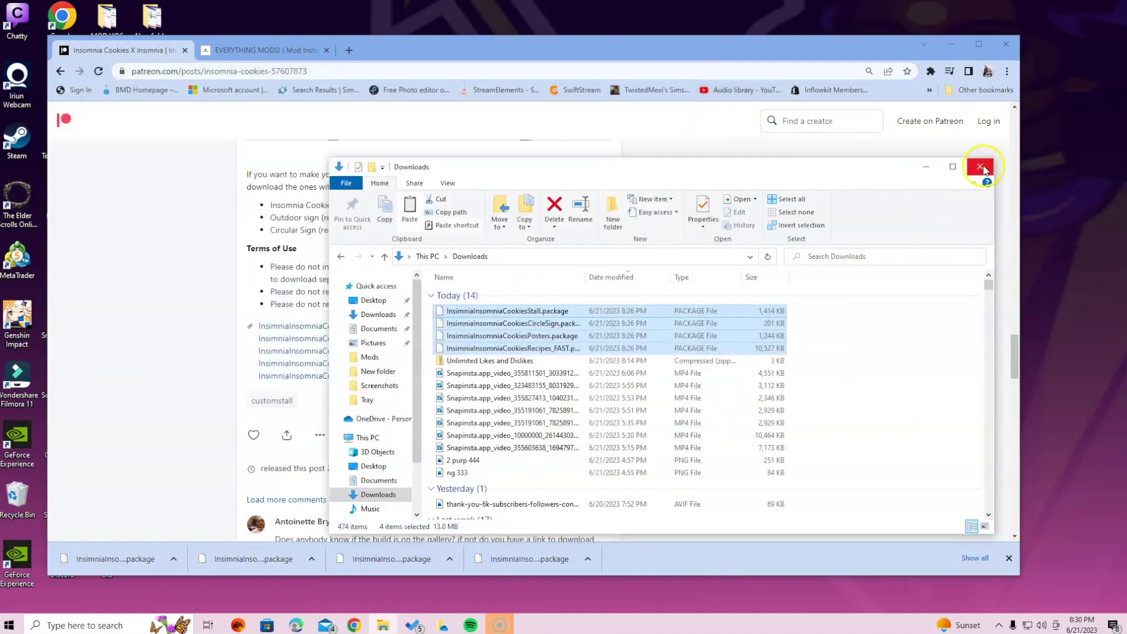
Step: Close the Downloads File Explorer window to reveal the Patreon post
{"action": "left_click", "coordinate": [982, 167]}
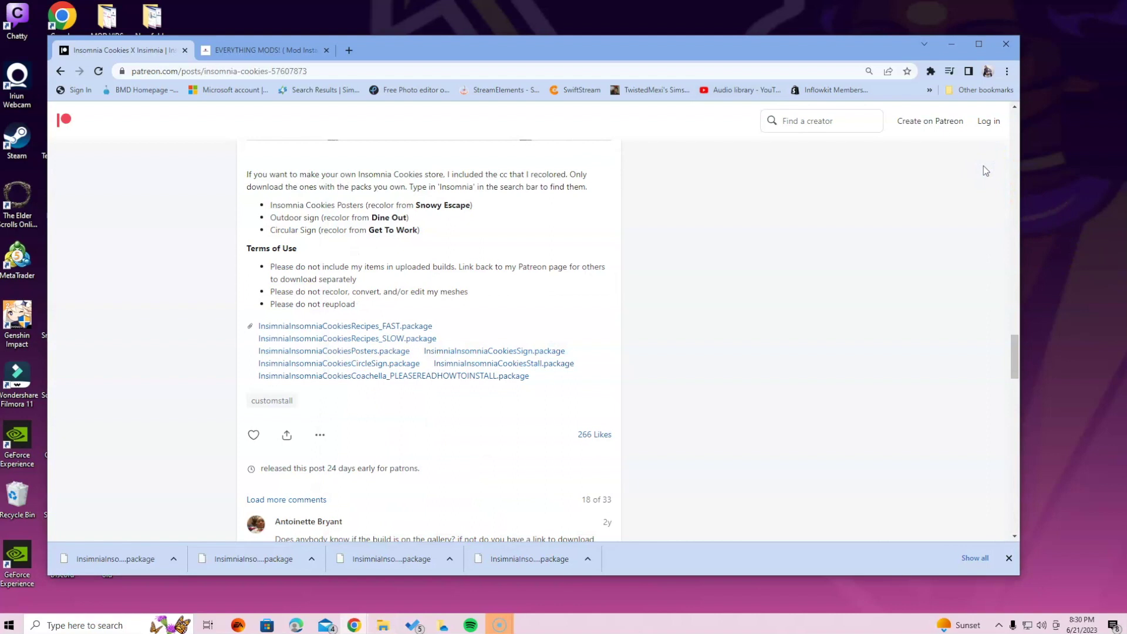